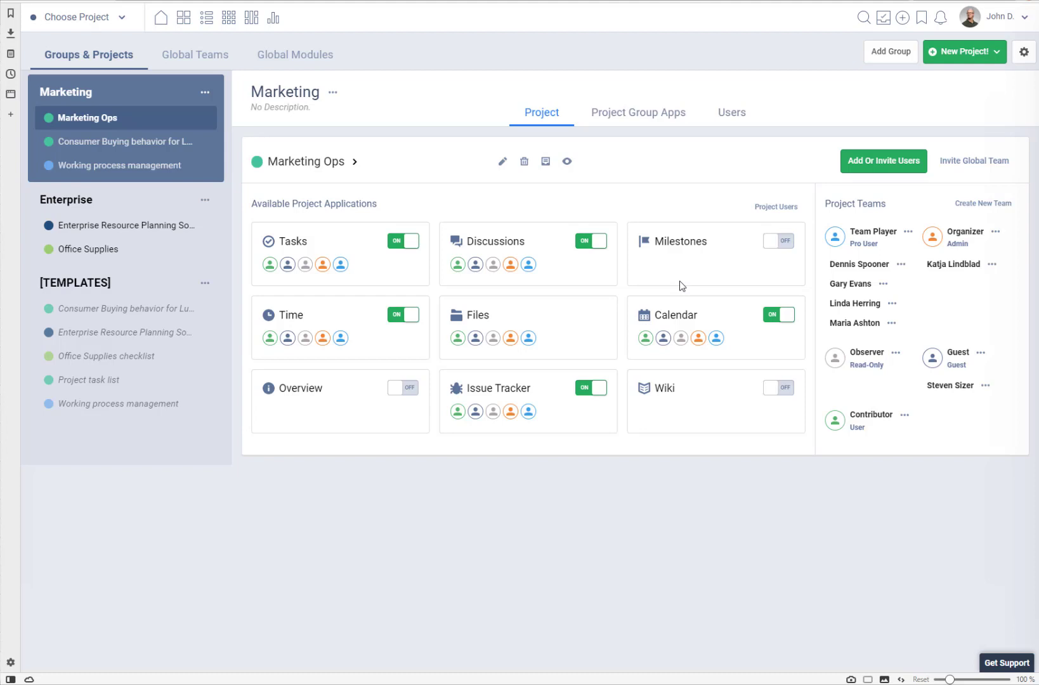
Step: Examine the descriptions of the applications available in the Marketing Ops project
{"action": "mouse_move", "coordinate": [323, 261]}
{"action": "mouse_move", "coordinate": [293, 245]}
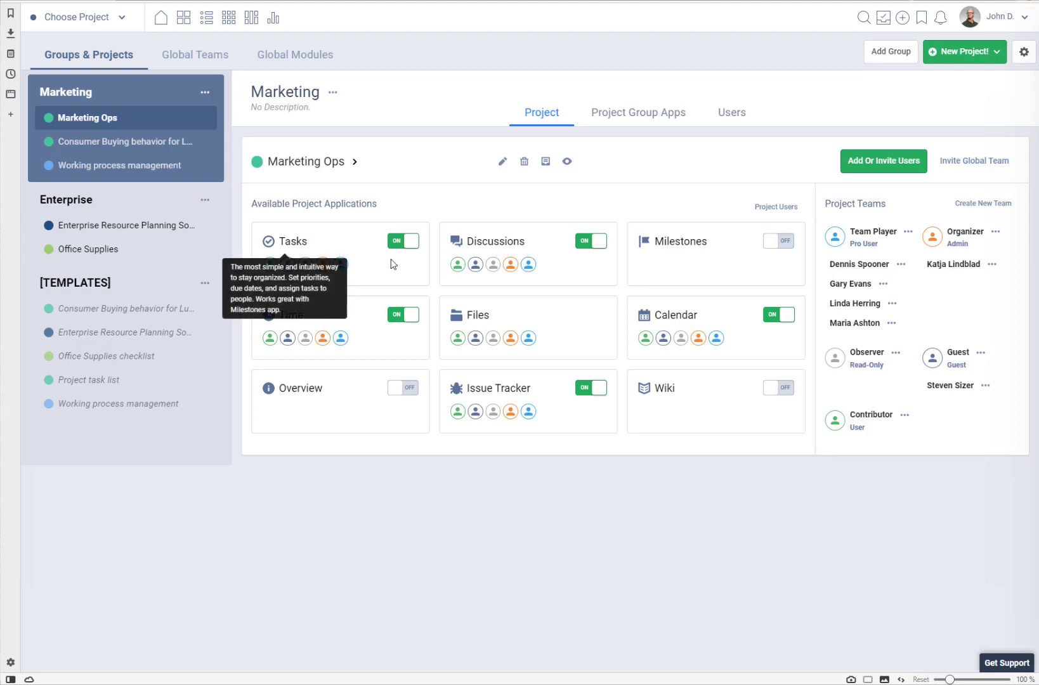
{"action": "mouse_move", "coordinate": [483, 252]}
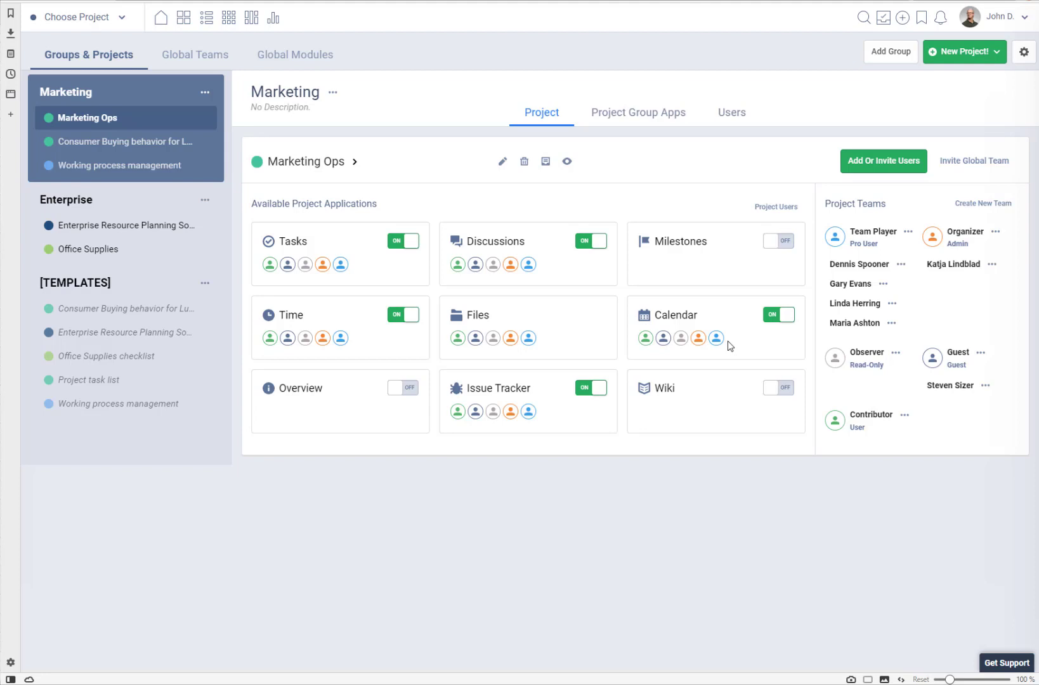
{"action": "mouse_move", "coordinate": [1001, 23]}
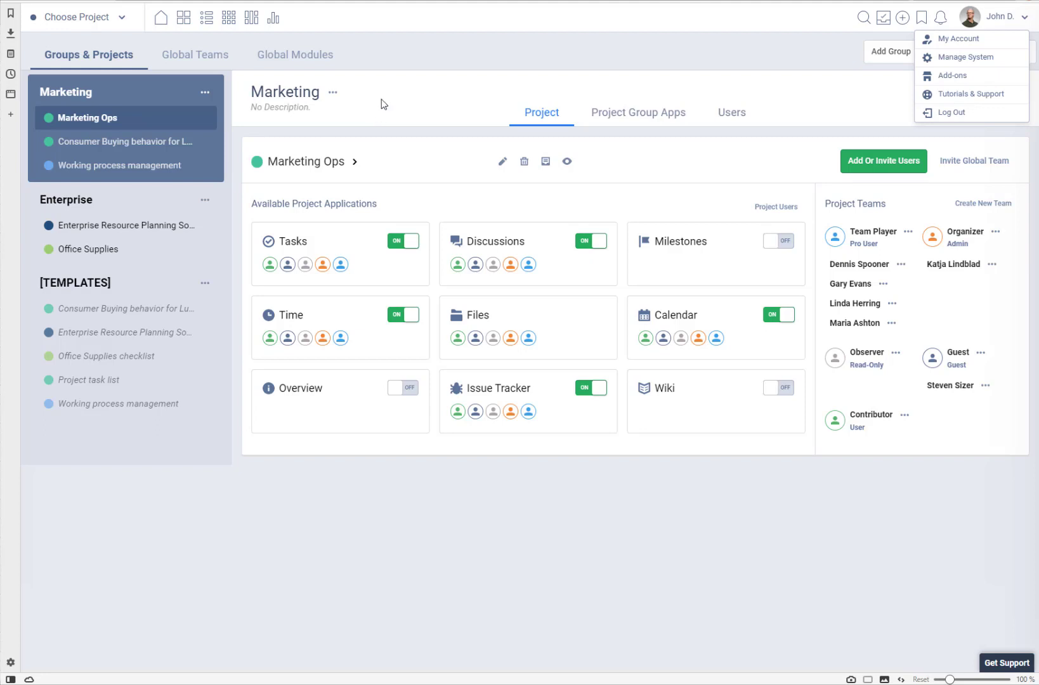
{"action": "left_click", "coordinate": [417, 106]}
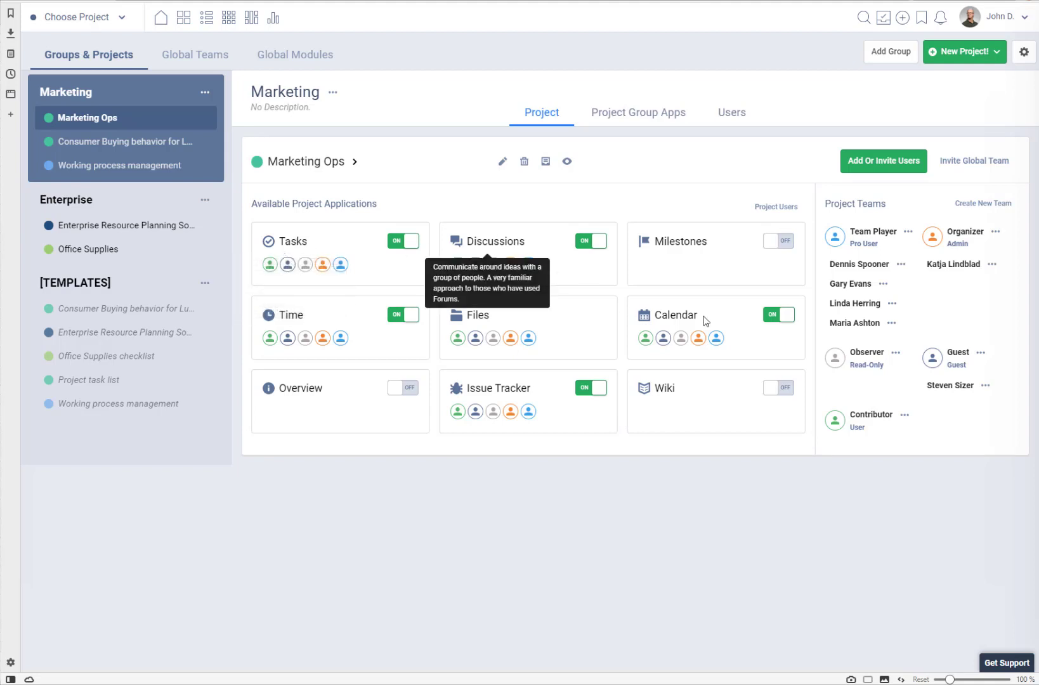
{"action": "mouse_move", "coordinate": [482, 312]}
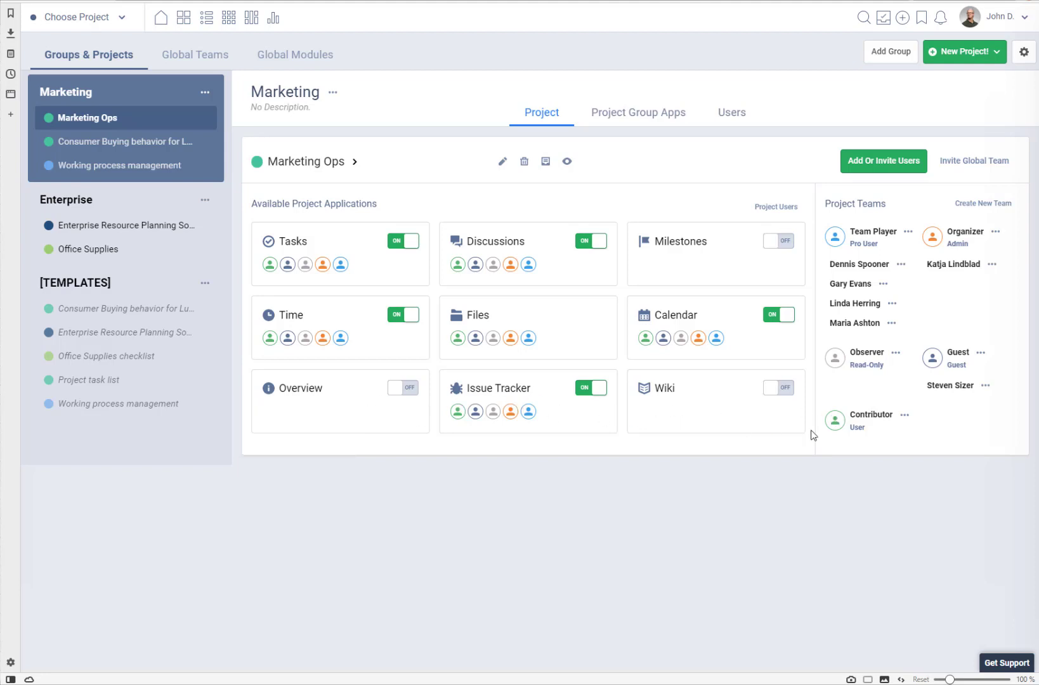
{"action": "mouse_move", "coordinate": [701, 339]}
Step: Turn the Issue Tracker application off and back on for the Marketing Ops project
{"action": "left_click", "coordinate": [589, 393]}
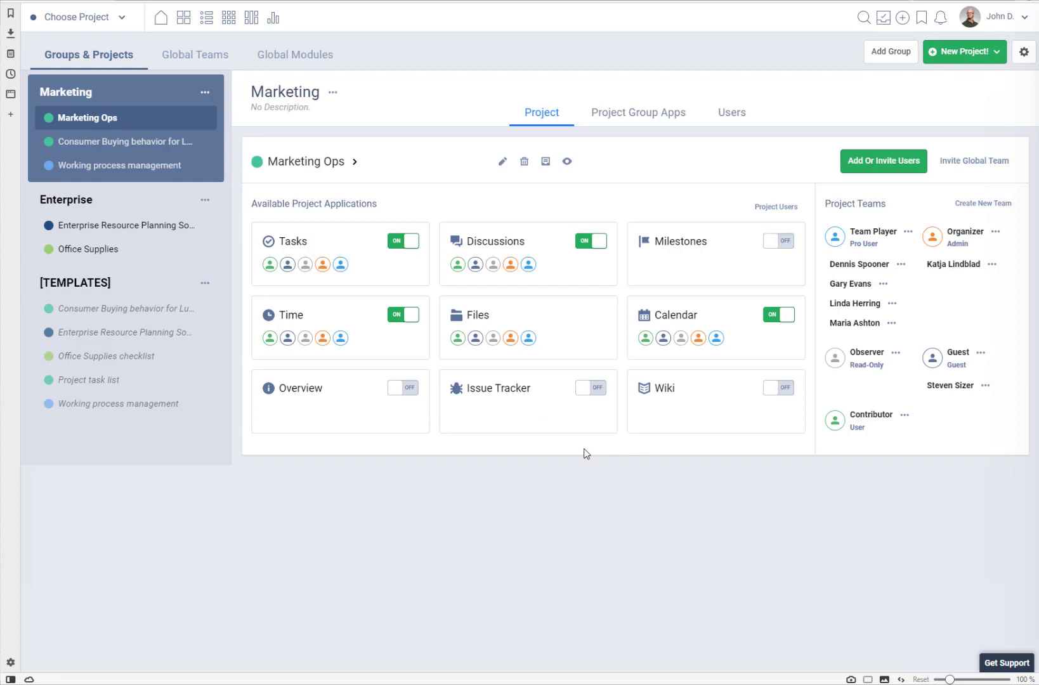
{"action": "left_click", "coordinate": [601, 392]}
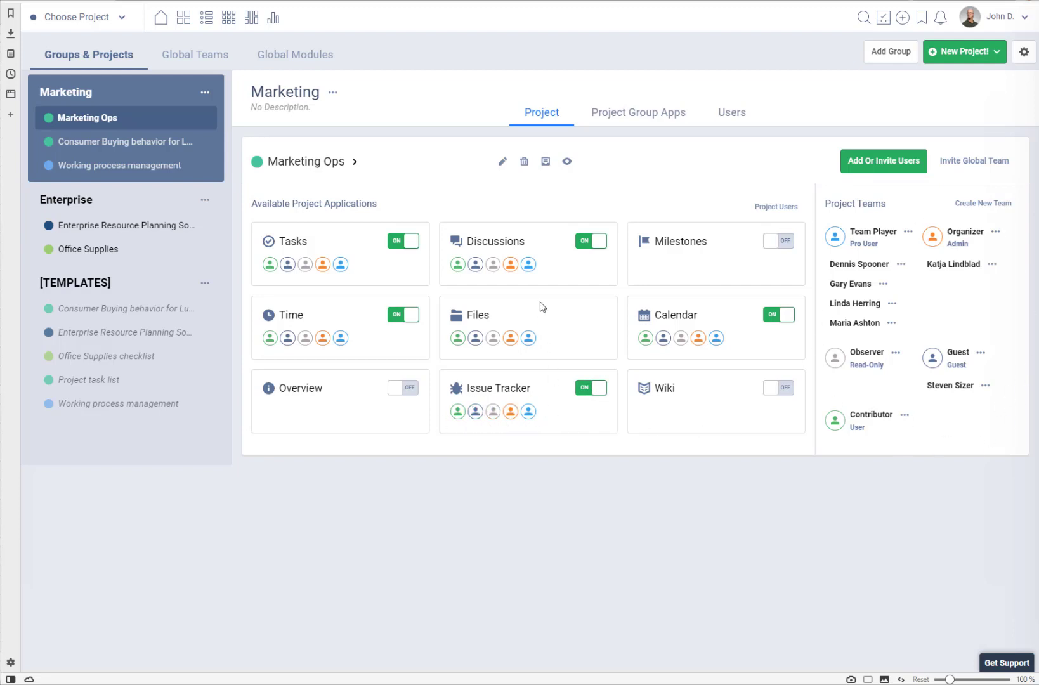
Step: Examine which teams have access to the Tasks and Discussions applications and the permission level of each project team
{"action": "mouse_move", "coordinate": [475, 267]}
{"action": "mouse_move", "coordinate": [275, 267]}
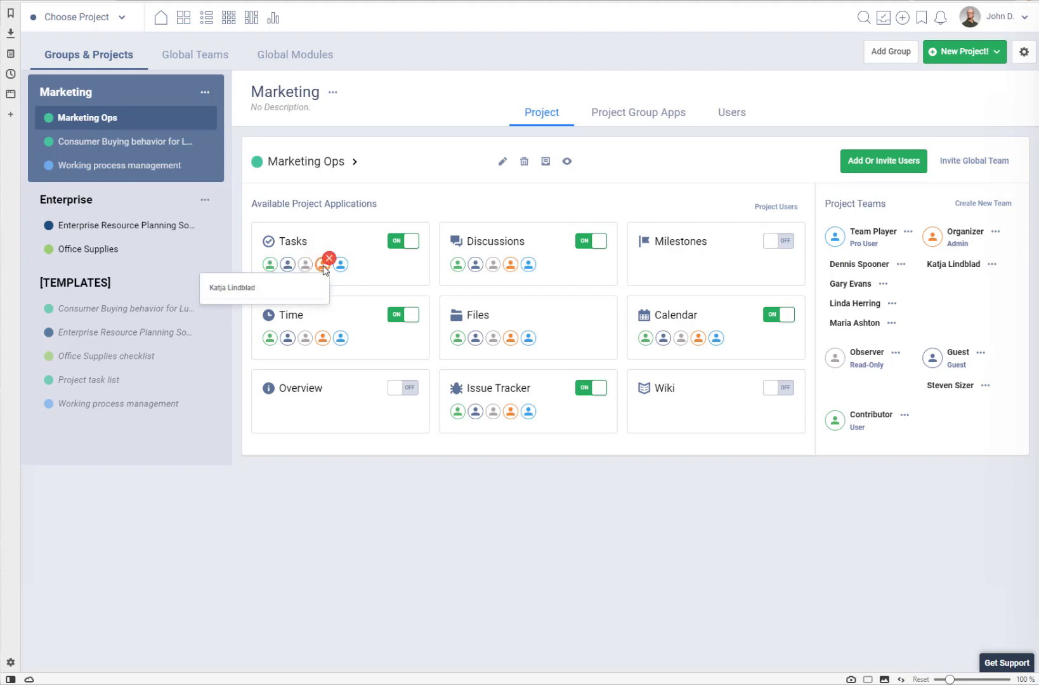
{"action": "mouse_move", "coordinate": [342, 272]}
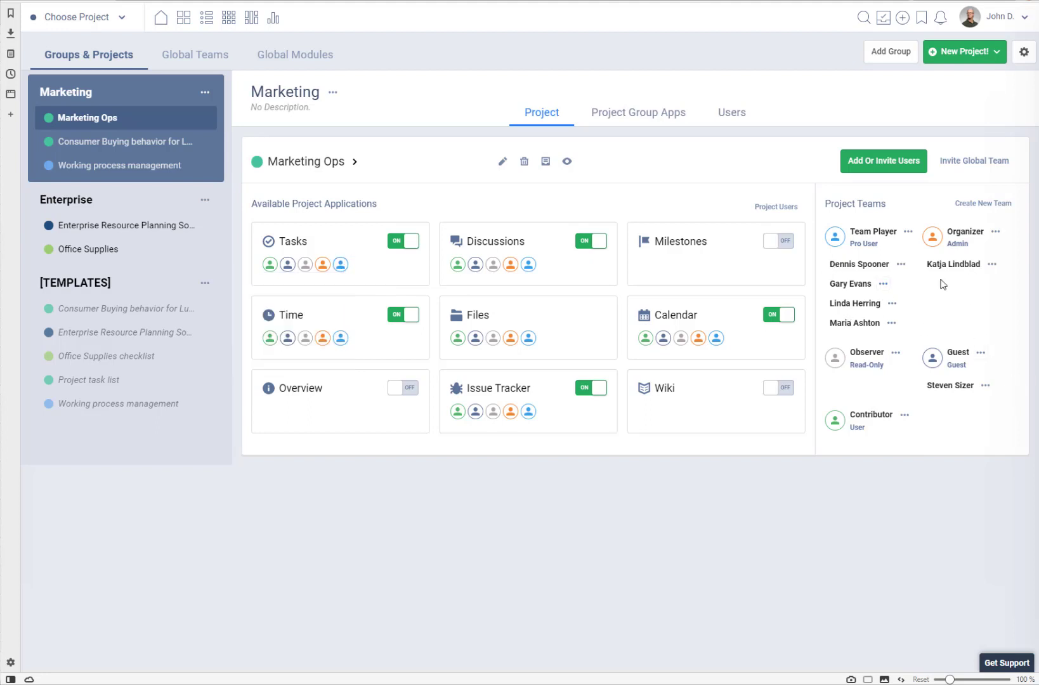
{"action": "left_click_drag", "start_coordinate": [854, 230], "coordinate": [894, 231]}
{"action": "left_click", "coordinate": [870, 243]}
{"action": "left_click_drag", "start_coordinate": [870, 243], "coordinate": [879, 244]}
{"action": "left_click_drag", "start_coordinate": [947, 244], "coordinate": [979, 232]}
{"action": "left_click_drag", "start_coordinate": [851, 353], "coordinate": [886, 353]}
{"action": "left_click_drag", "start_coordinate": [953, 351], "coordinate": [967, 384]}
{"action": "double_click", "coordinate": [851, 415]}
{"action": "left_click_drag", "start_coordinate": [850, 243], "coordinate": [875, 244]}
Step: Open the permissions legend and examine the general actions for the Admin through Read-Only roles
{"action": "left_click", "coordinate": [1022, 53]}
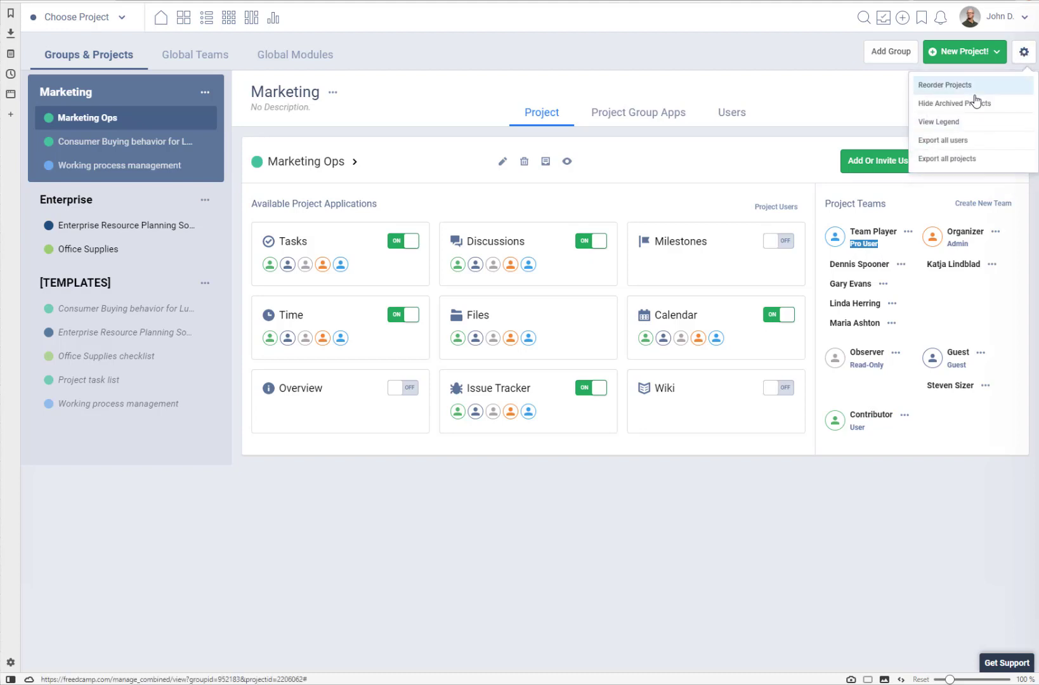
{"action": "left_click", "coordinate": [941, 127]}
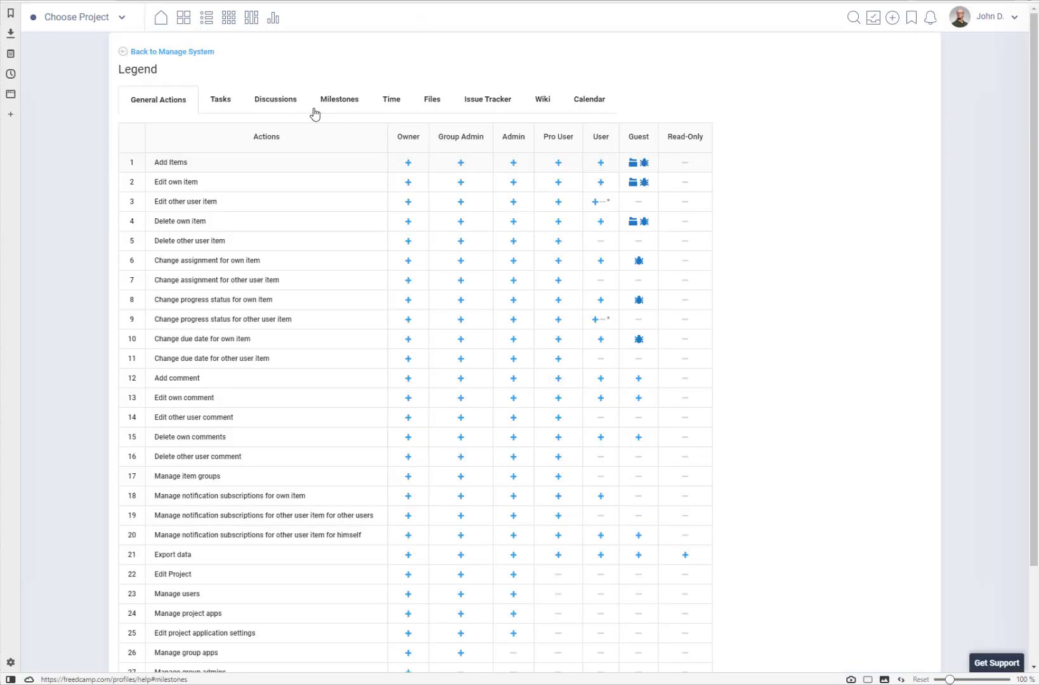
{"action": "left_click_drag", "start_coordinate": [505, 139], "coordinate": [703, 137]}
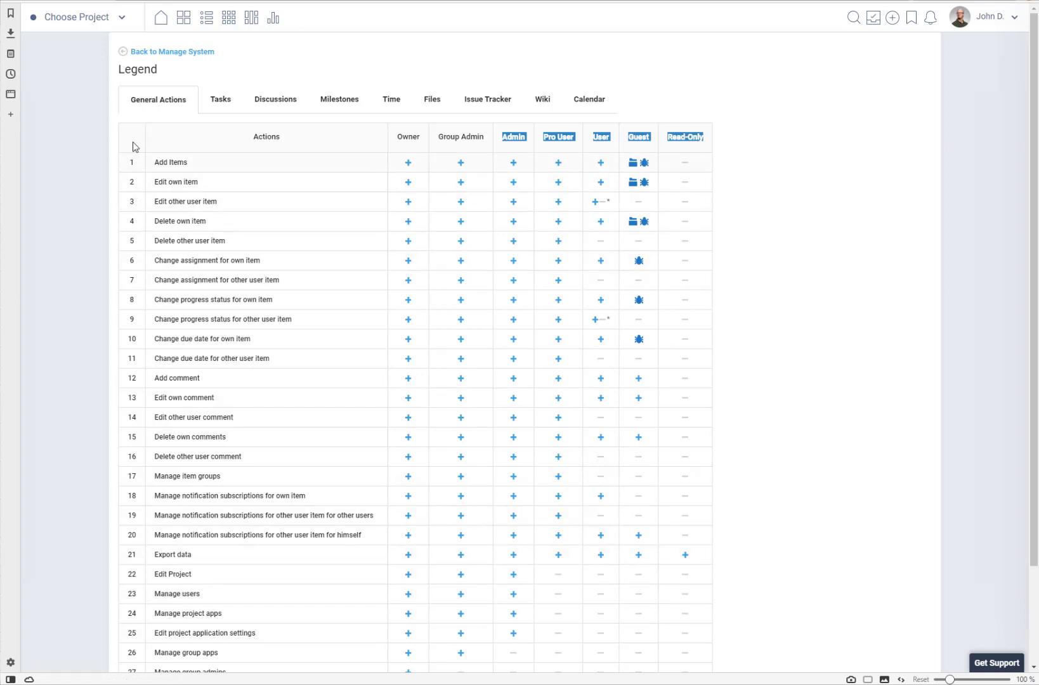
Step: Compare the role permissions for Tasks, Discussions, Milestones, Time and Files in the legend, and return to the Marketing Ops project
{"action": "left_click", "coordinate": [220, 102]}
{"action": "left_click", "coordinate": [276, 101]}
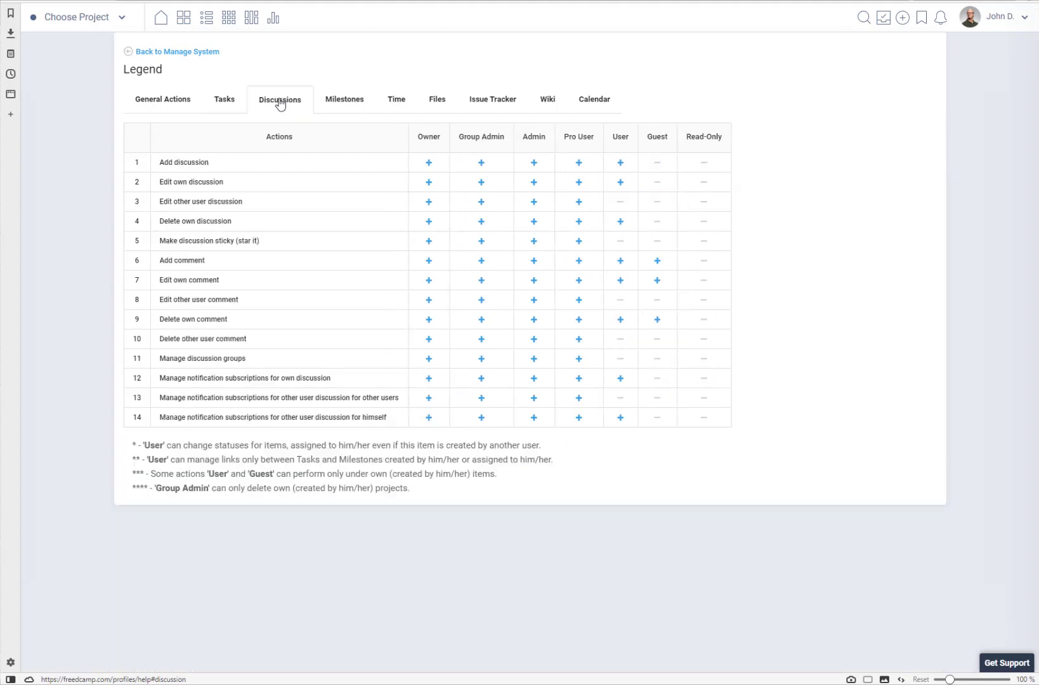
{"action": "left_click", "coordinate": [339, 101]}
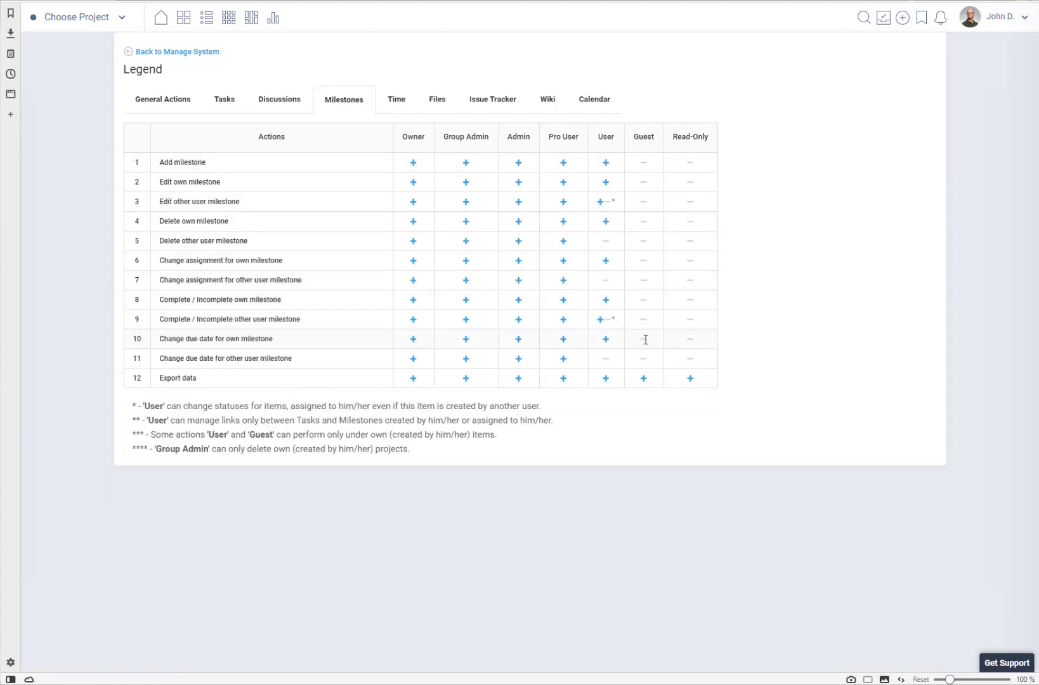
{"action": "left_click_drag", "start_coordinate": [550, 137], "coordinate": [703, 137]}
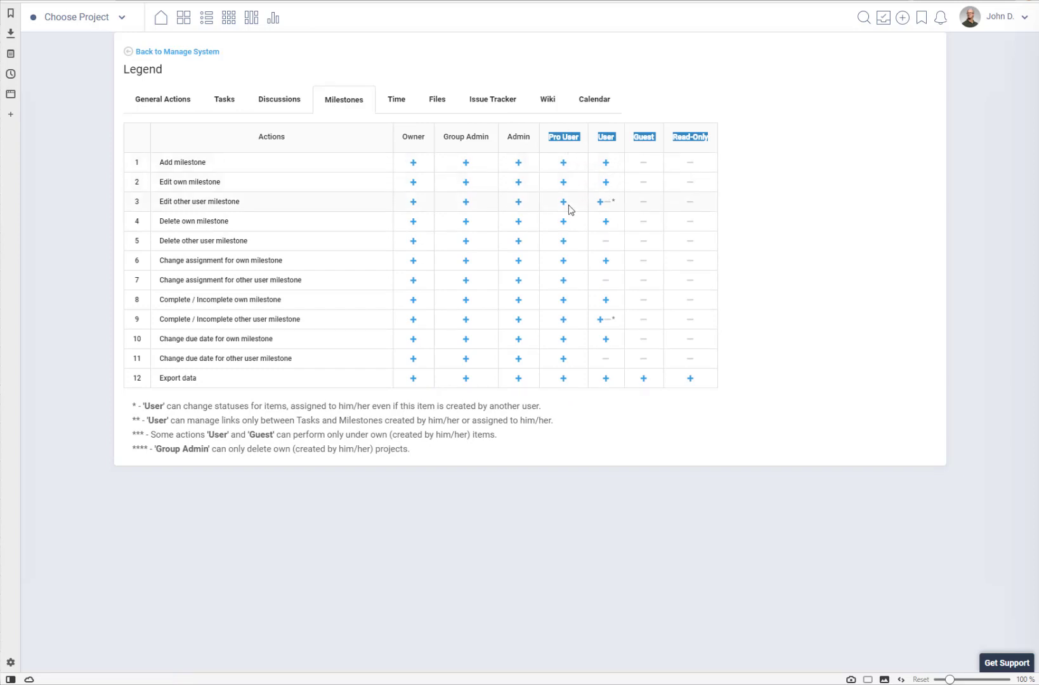
{"action": "left_click", "coordinate": [393, 103]}
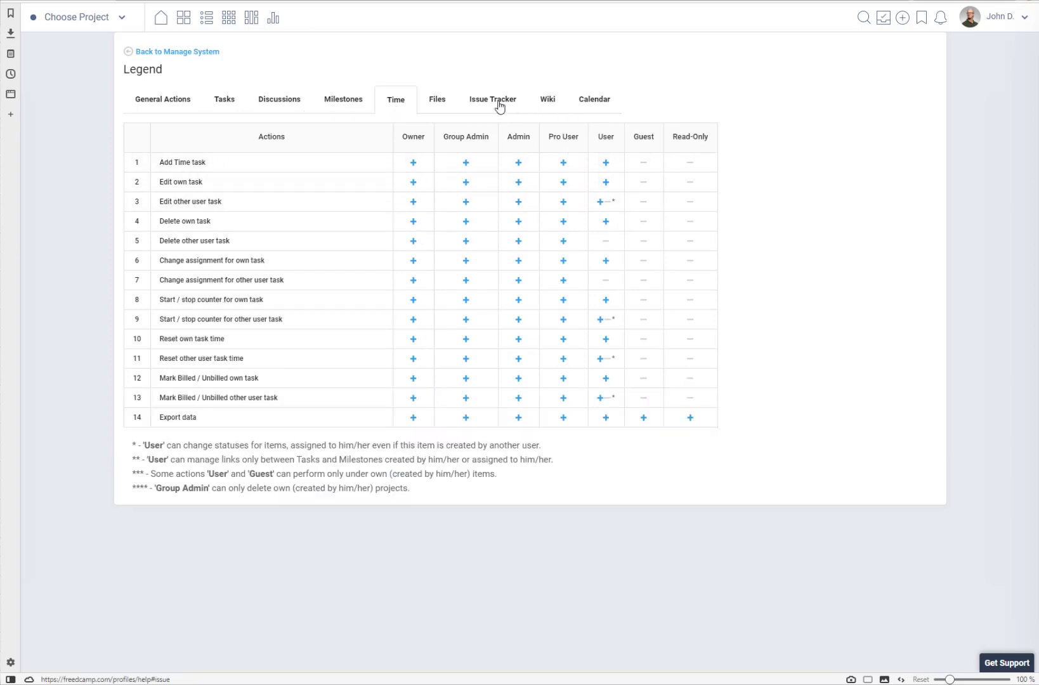
{"action": "left_click", "coordinate": [437, 105]}
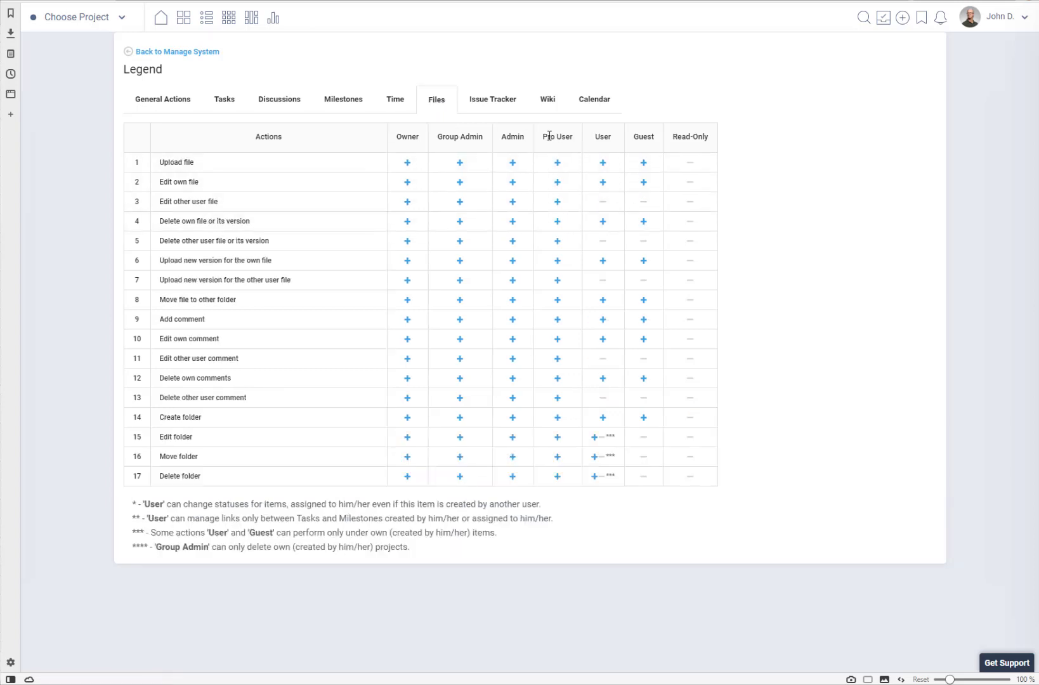
{"action": "left_click_drag", "start_coordinate": [527, 137], "coordinate": [721, 141]}
{"action": "key", "text": "alt+Left"}
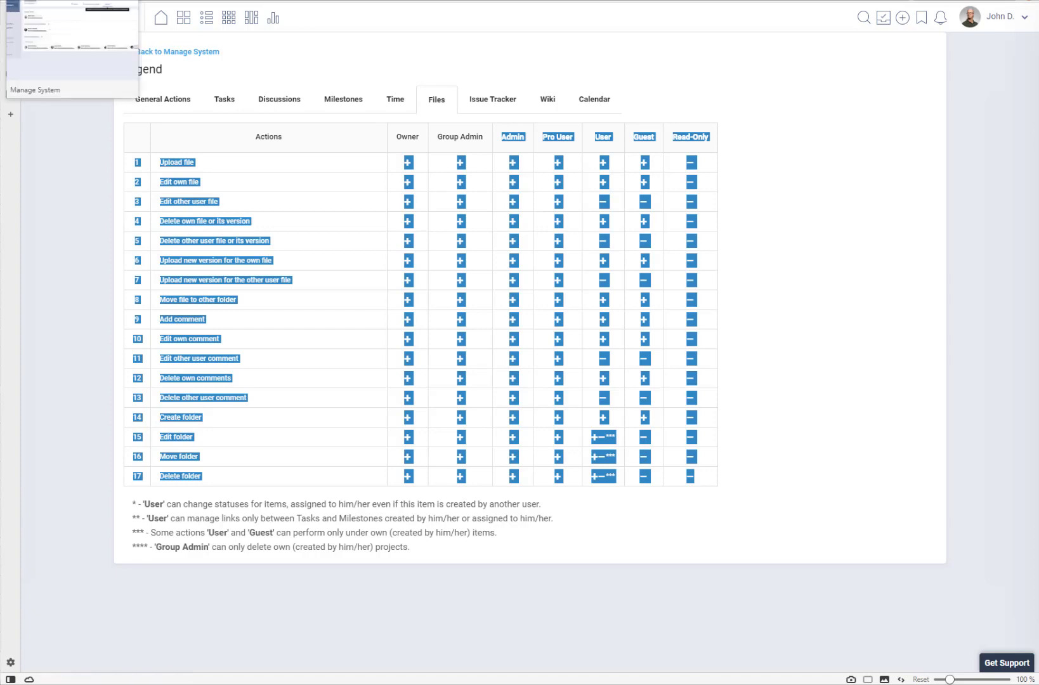
Step: Rename the Organizer team as PM
{"action": "left_click_drag", "start_coordinate": [853, 245], "coordinate": [874, 244]}
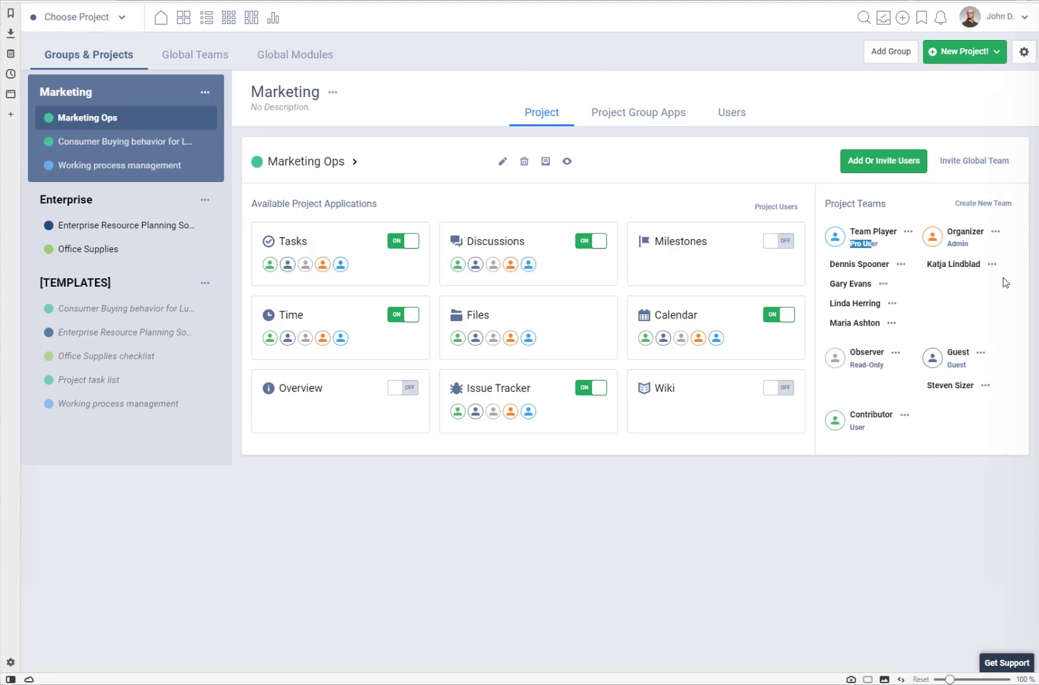
{"action": "left_click", "coordinate": [995, 232]}
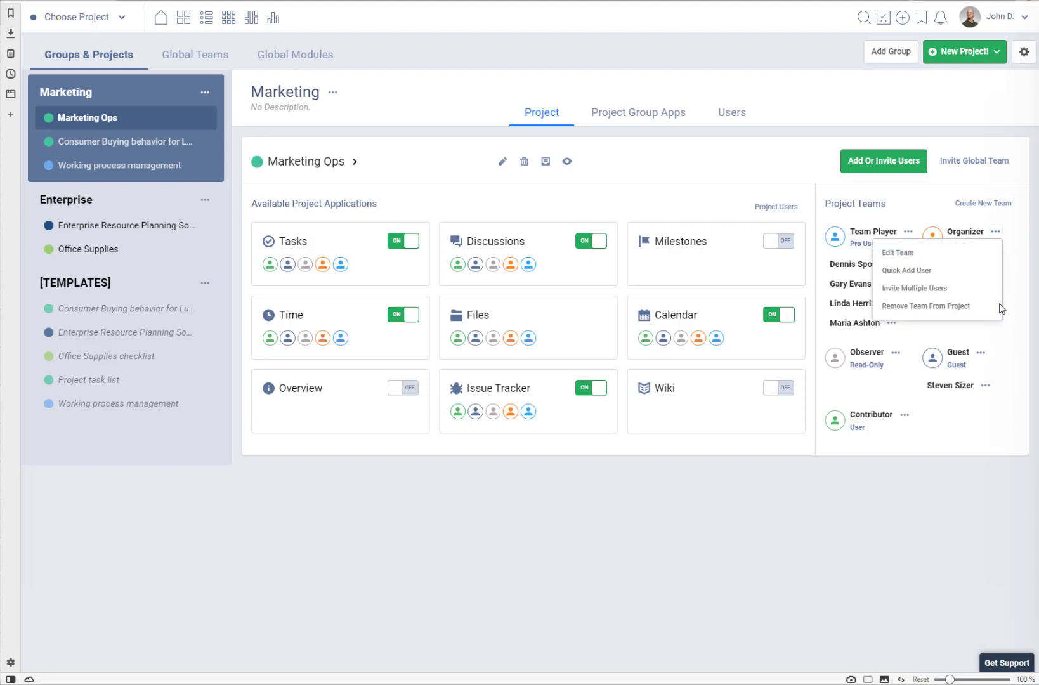
{"action": "left_click", "coordinate": [898, 252]}
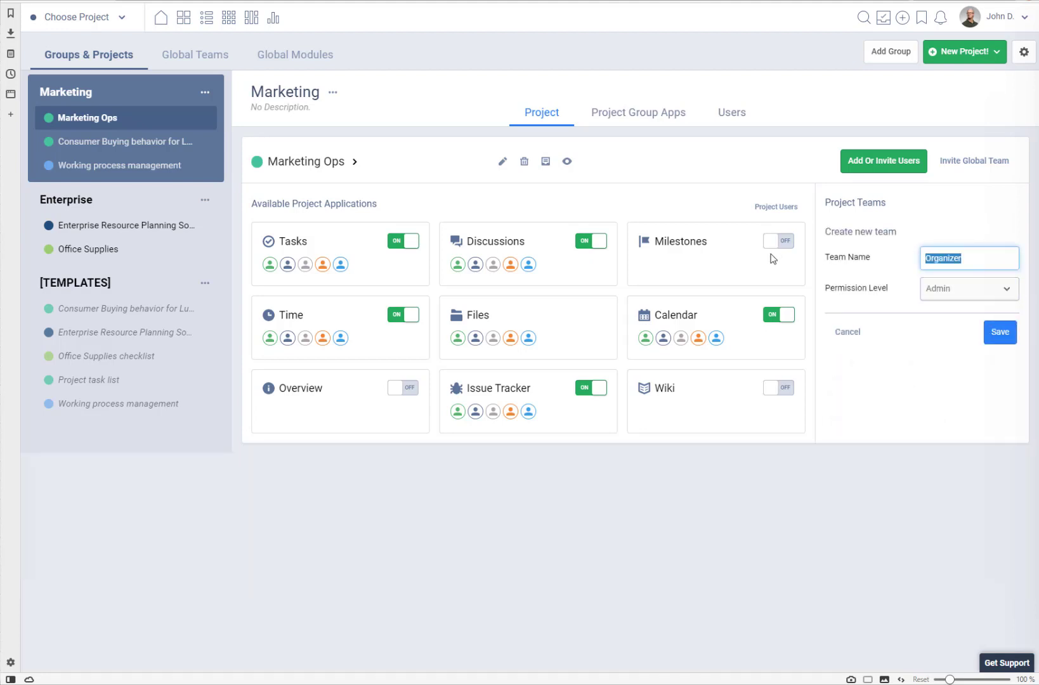
{"action": "type", "text": "PM"}
{"action": "left_click", "coordinate": [990, 332]}
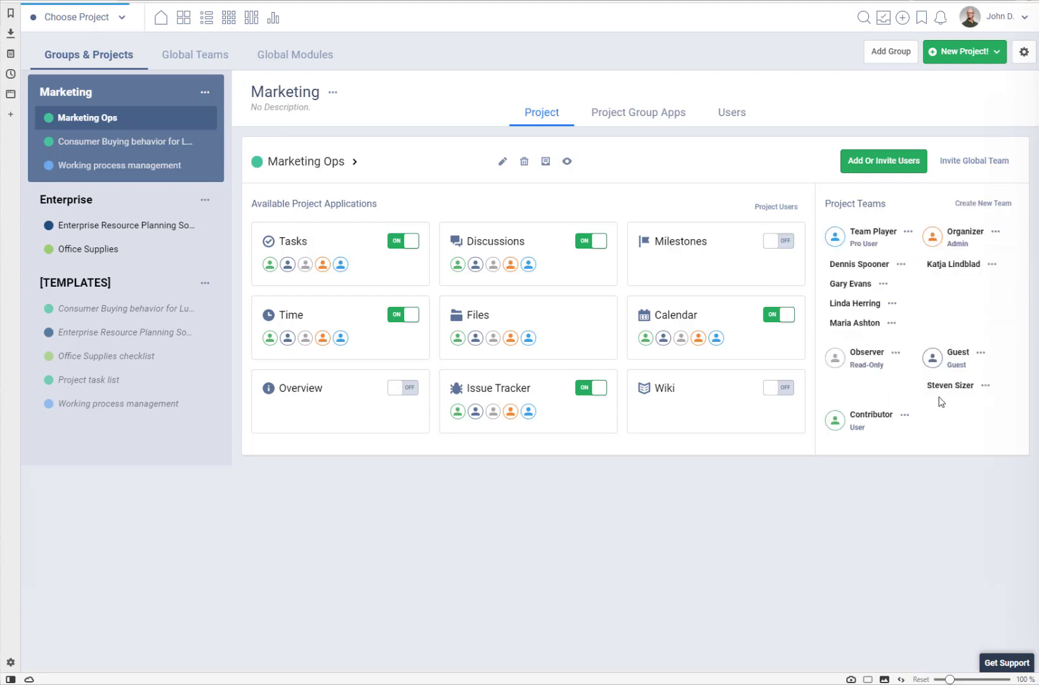
Step: Create a project team named Stakeholders with Read-Only permission, without adding it to all applications
{"action": "left_click", "coordinate": [983, 204]}
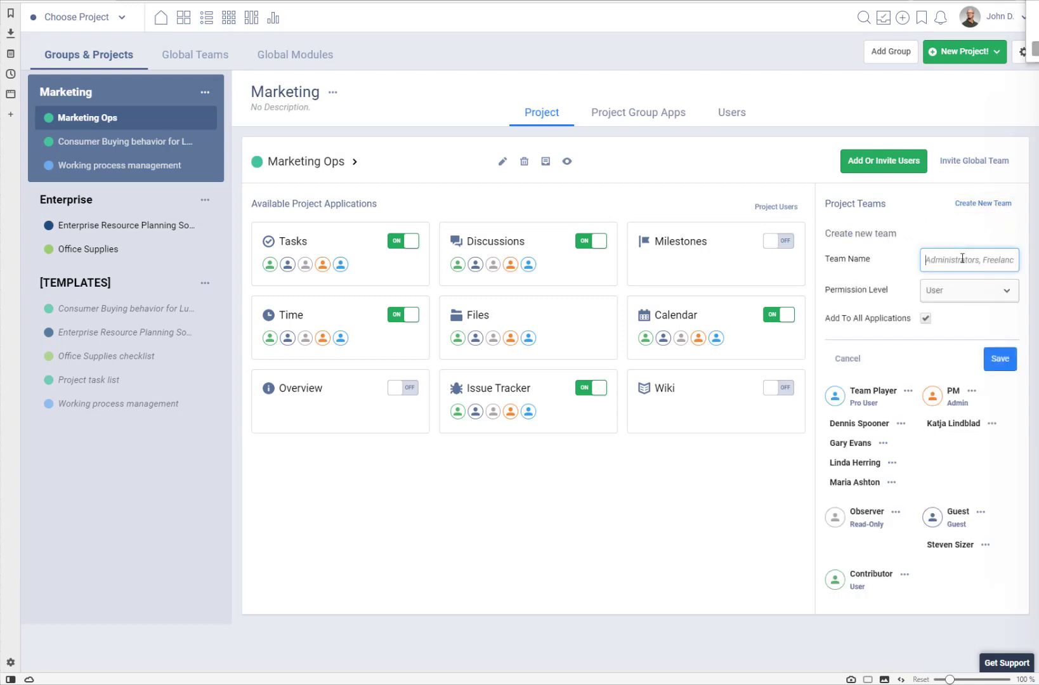
{"action": "type", "text": "Stakeholders"}
{"action": "left_click", "coordinate": [961, 293]}
{"action": "left_click", "coordinate": [950, 363]}
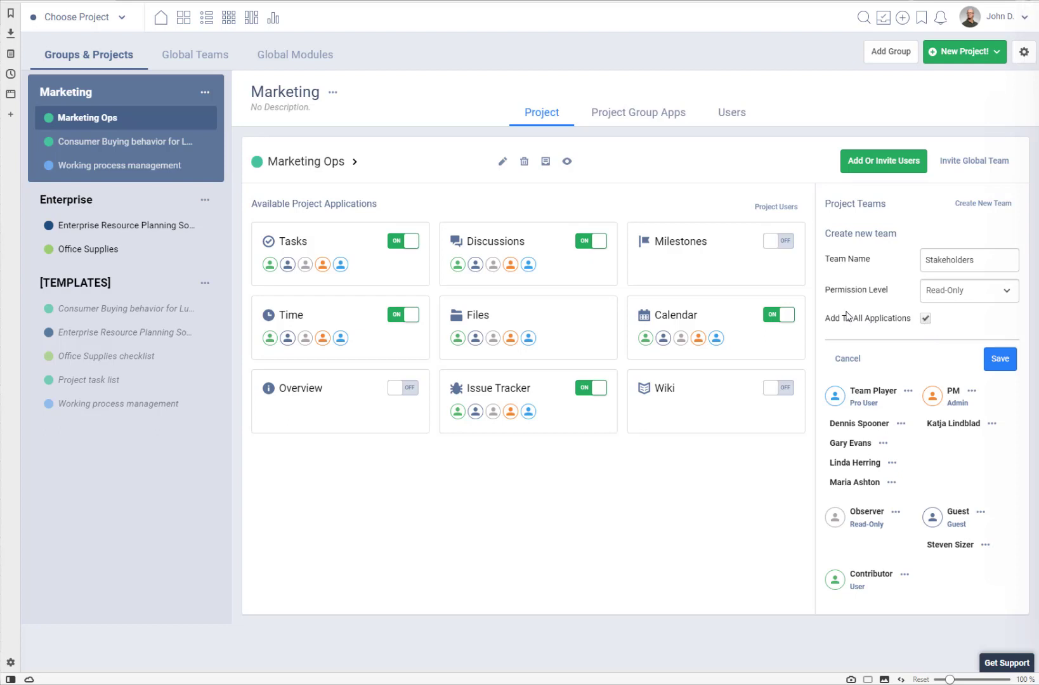
{"action": "left_click", "coordinate": [925, 321]}
{"action": "left_click", "coordinate": [926, 320]}
{"action": "left_click", "coordinate": [926, 319]}
{"action": "left_click", "coordinate": [1005, 360]}
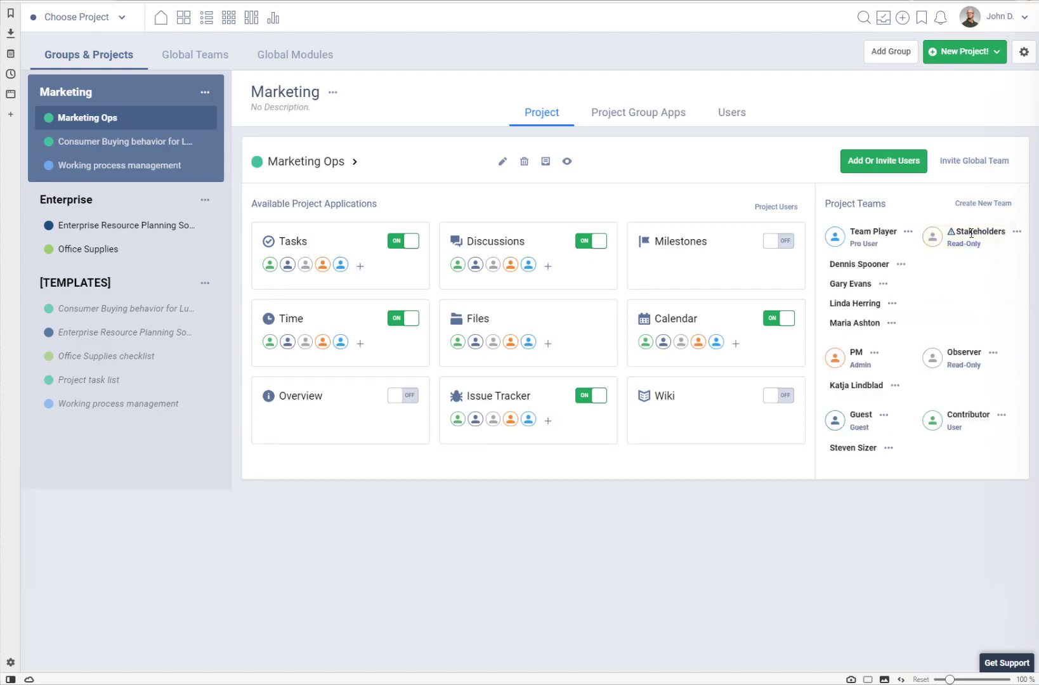
Step: Give the Stakeholders team access to the Calendar application
{"action": "mouse_move", "coordinate": [952, 236]}
{"action": "left_click", "coordinate": [735, 343]}
{"action": "left_click", "coordinate": [658, 388]}
Step: Check the Stakeholders team's permission level and the members of the teams assigned to Calendar
{"action": "triple_click", "coordinate": [964, 244]}
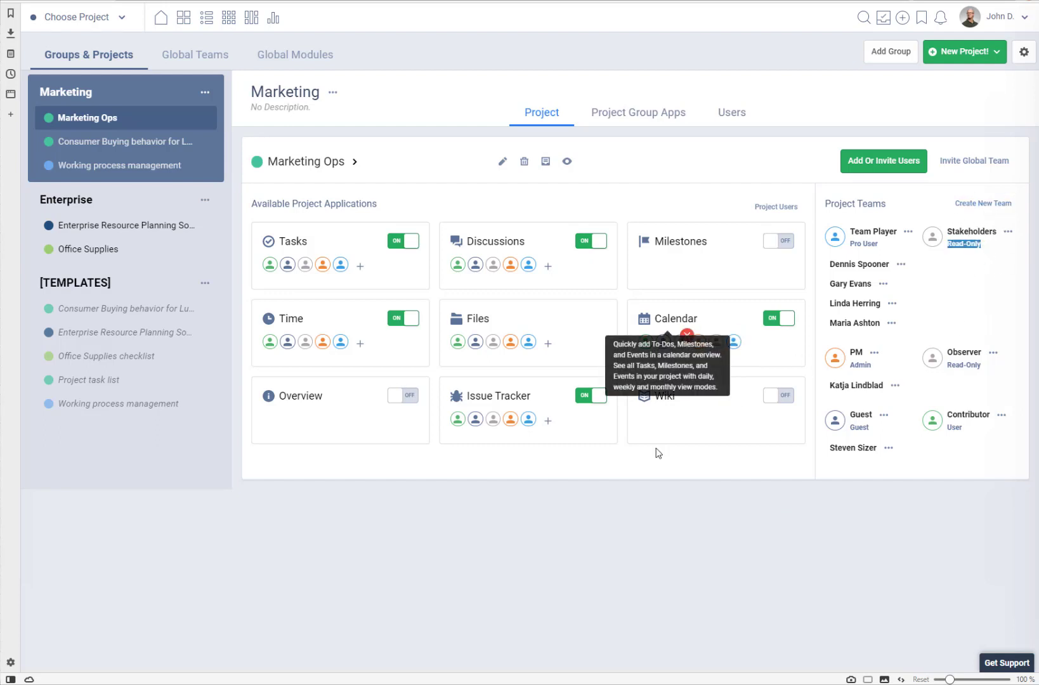
{"action": "mouse_move", "coordinate": [736, 350]}
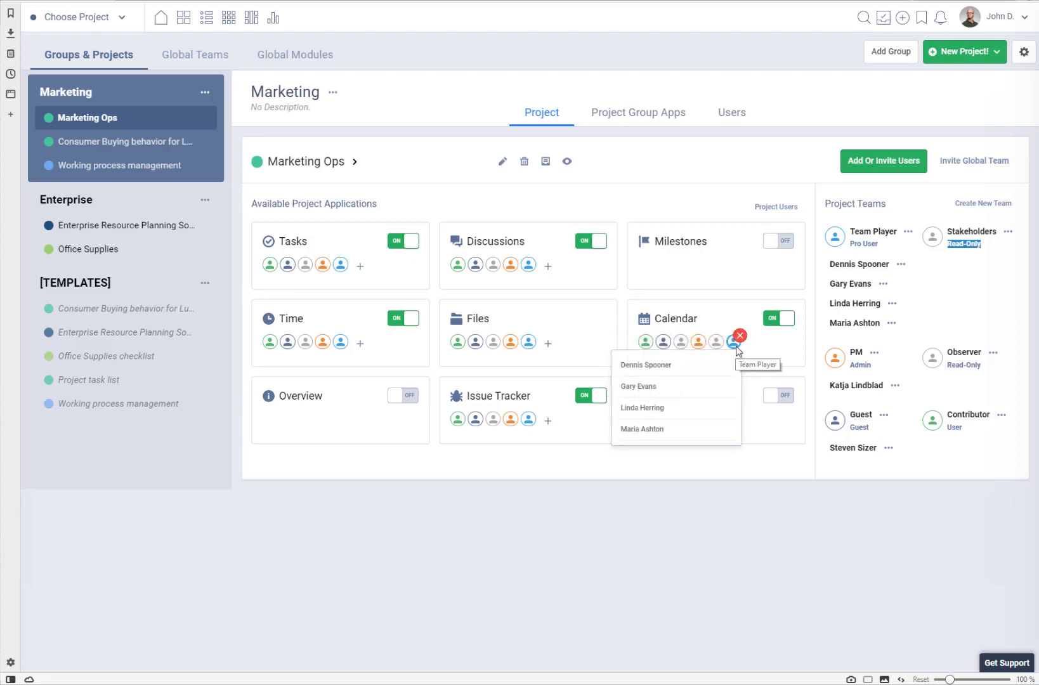
{"action": "mouse_move", "coordinate": [672, 350]}
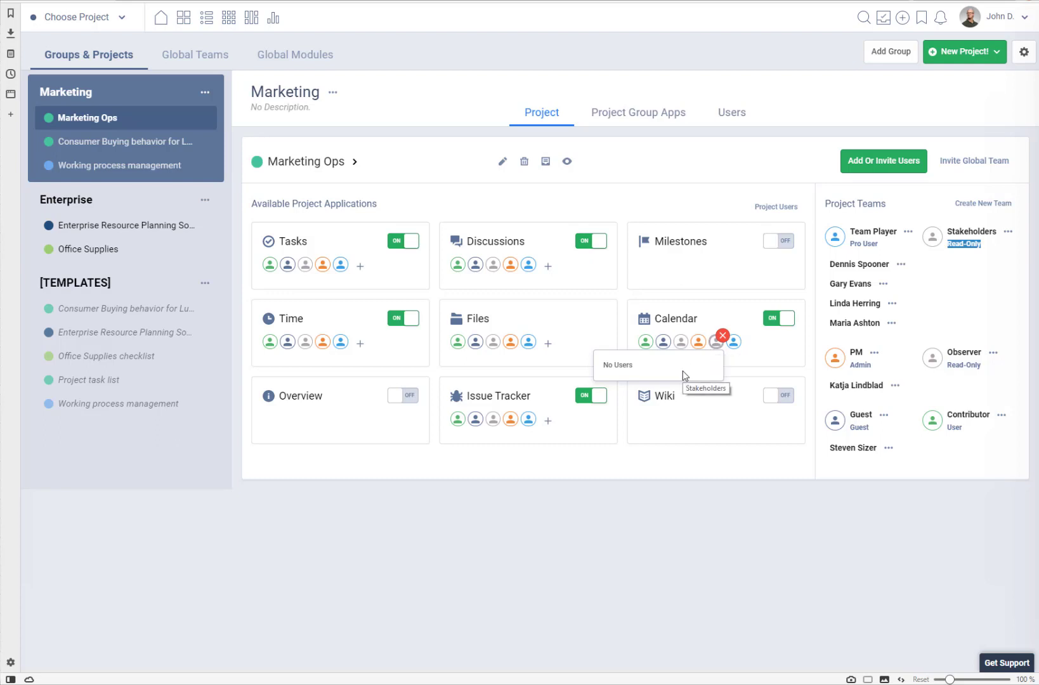
Step: Open the form for adding or inviting users to the project and cancel it
{"action": "left_click", "coordinate": [901, 163]}
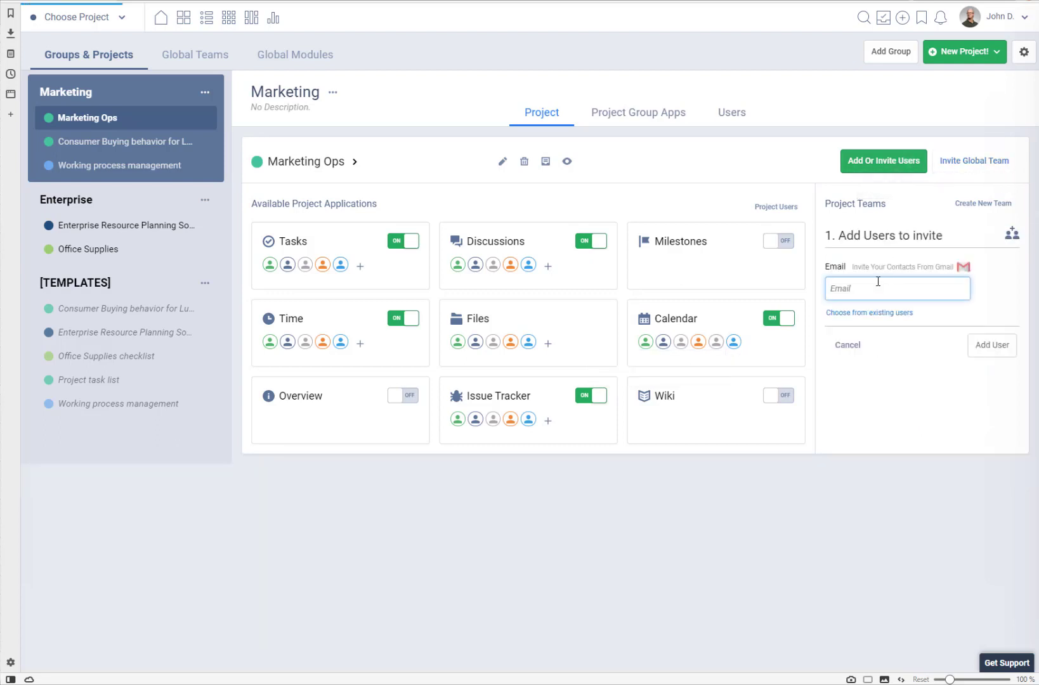
{"action": "left_click", "coordinate": [861, 348]}
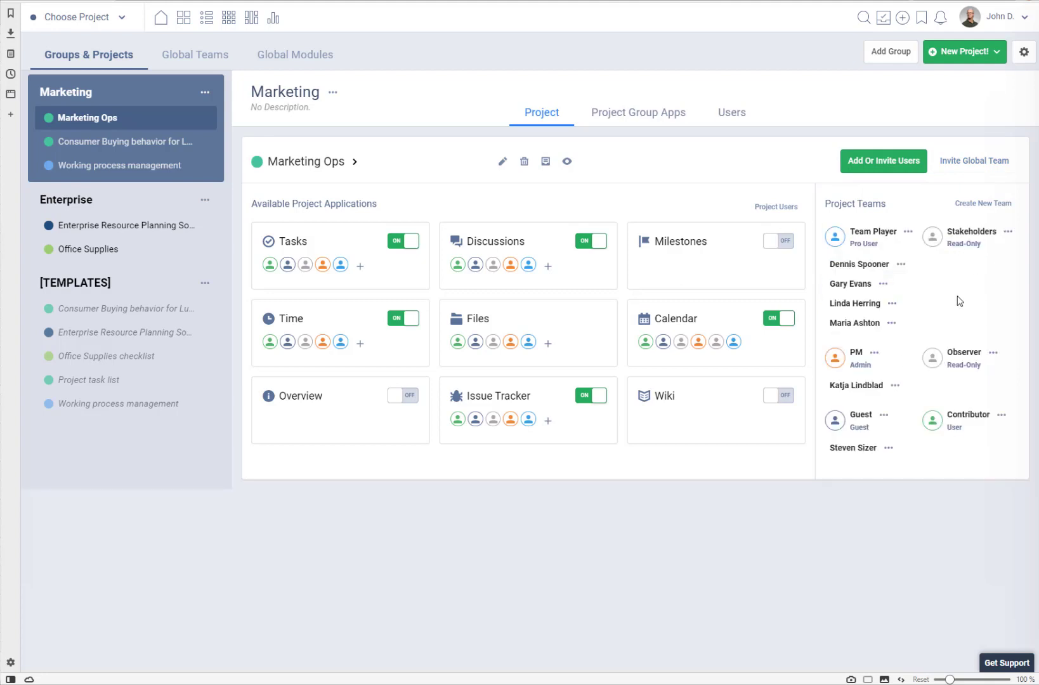
Step: Compare the permission levels of the Stakeholders, Observer and Team Player teams, and remove the Observer team from the project
{"action": "left_click_drag", "start_coordinate": [948, 231], "coordinate": [981, 246]}
{"action": "left_click_drag", "start_coordinate": [948, 366], "coordinate": [984, 370]}
{"action": "left_click_drag", "start_coordinate": [853, 244], "coordinate": [883, 246]}
{"action": "left_click_drag", "start_coordinate": [948, 232], "coordinate": [985, 233]}
{"action": "left_click", "coordinate": [993, 353]}
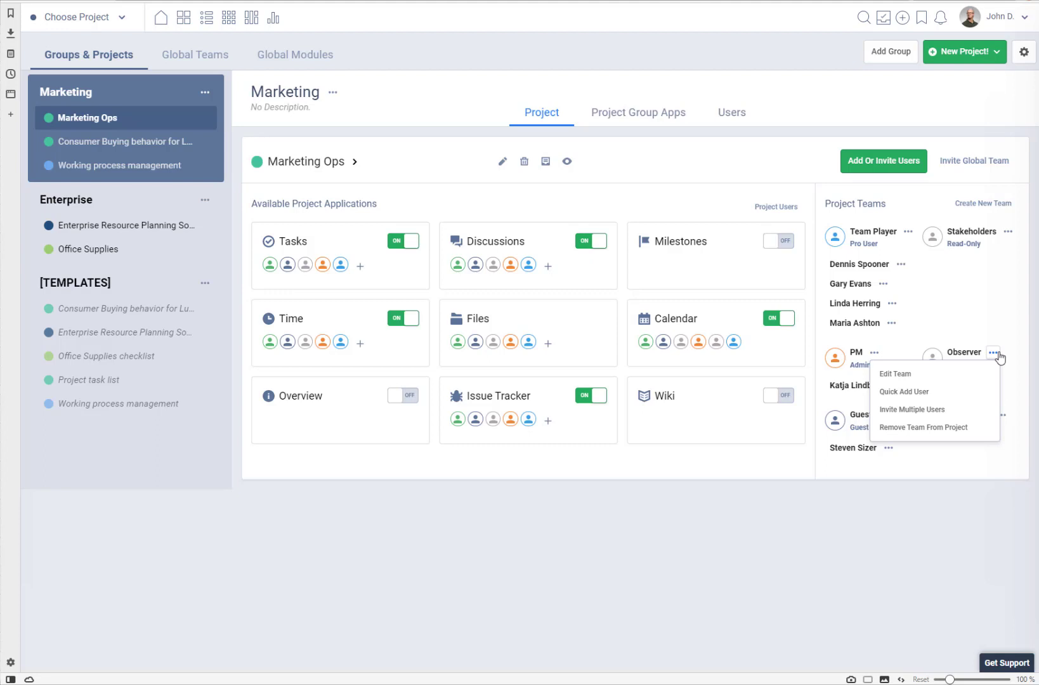
{"action": "left_click", "coordinate": [936, 435]}
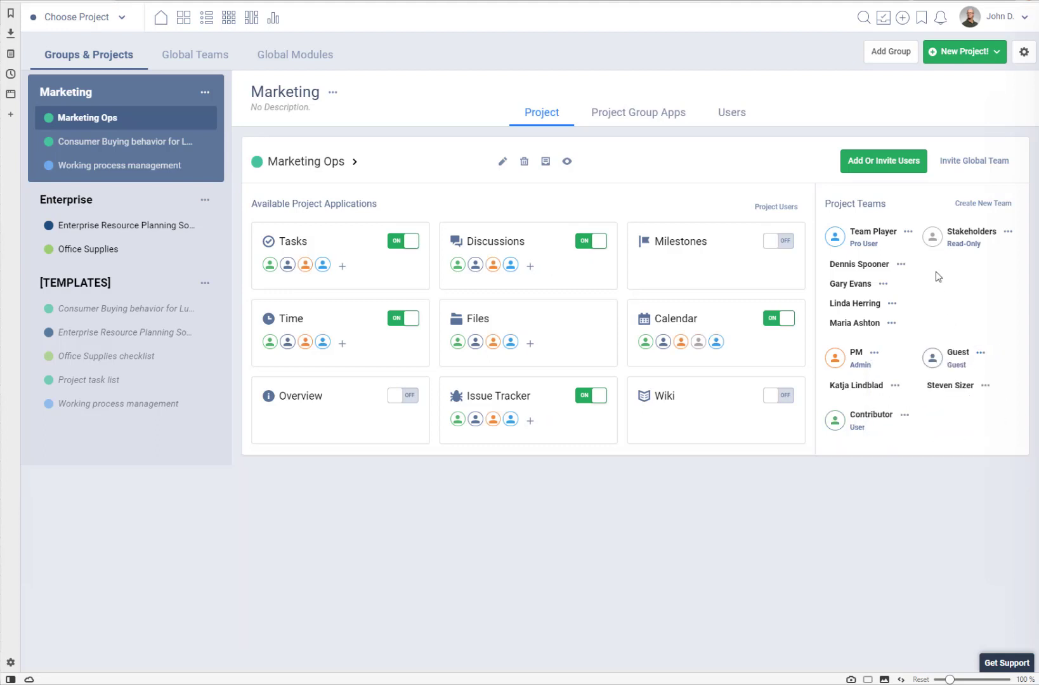
{"action": "left_click", "coordinate": [908, 232]}
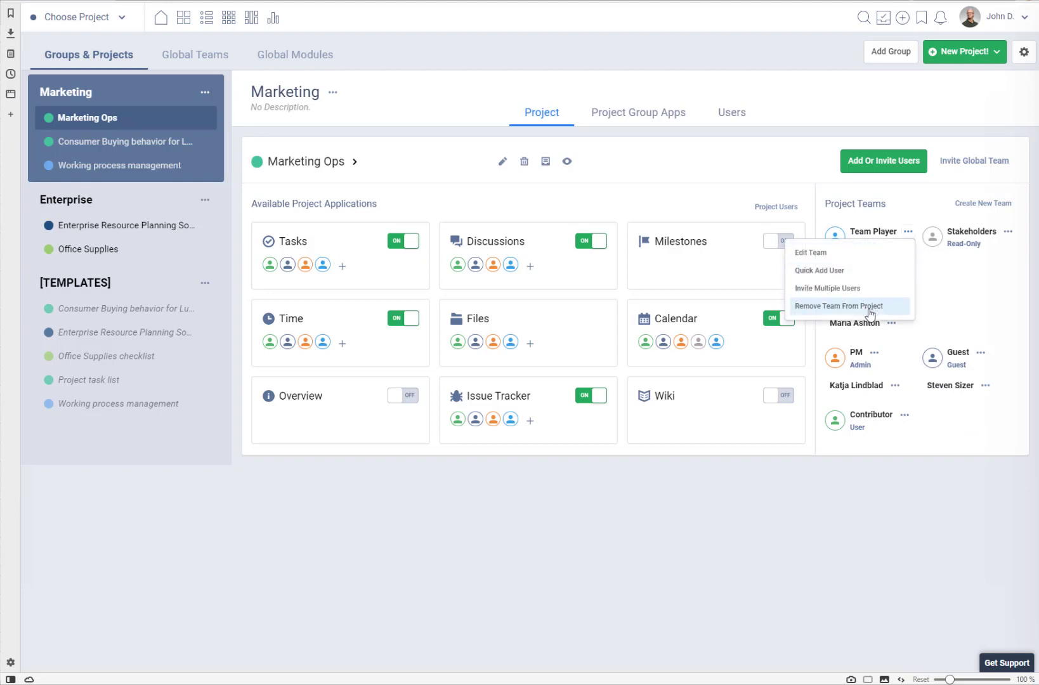
{"action": "left_click", "coordinate": [954, 314]}
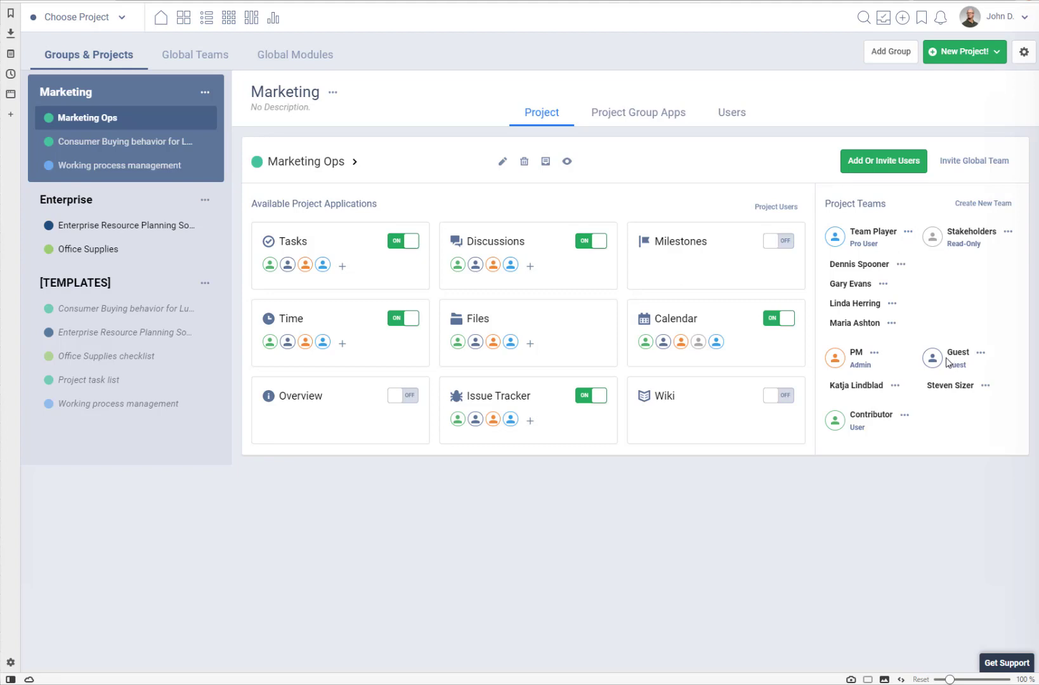
{"action": "left_click", "coordinate": [790, 244]}
{"action": "mouse_move", "coordinate": [289, 245]}
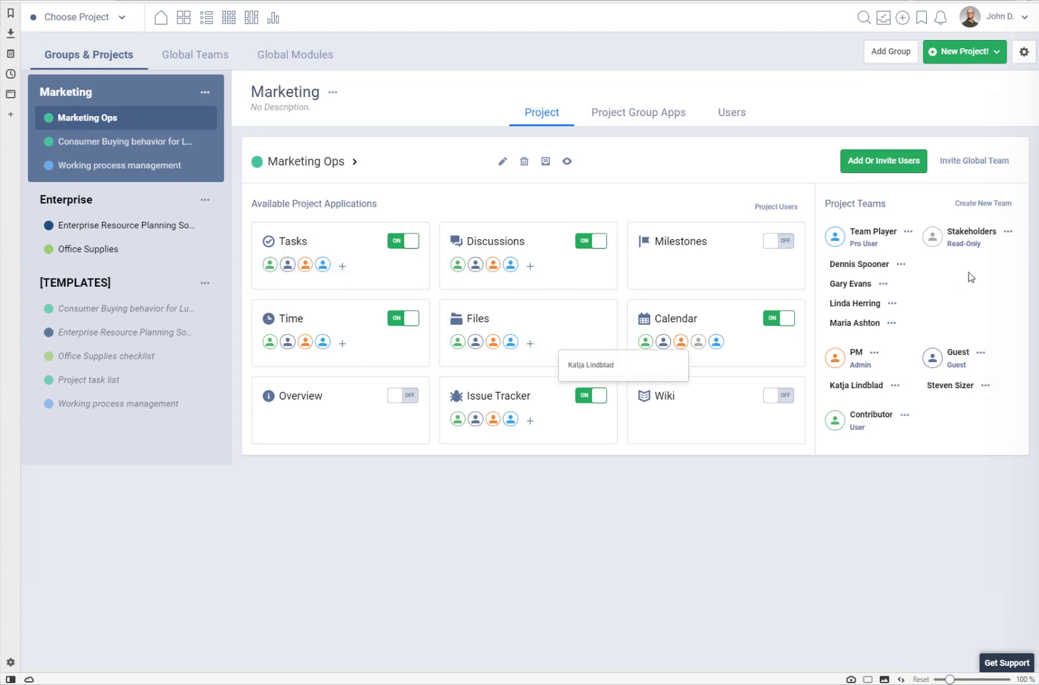
Step: Check the permission levels of the Stakeholders and PM teams and look through the general options for managing projects
{"action": "left_click_drag", "start_coordinate": [948, 231], "coordinate": [1002, 239]}
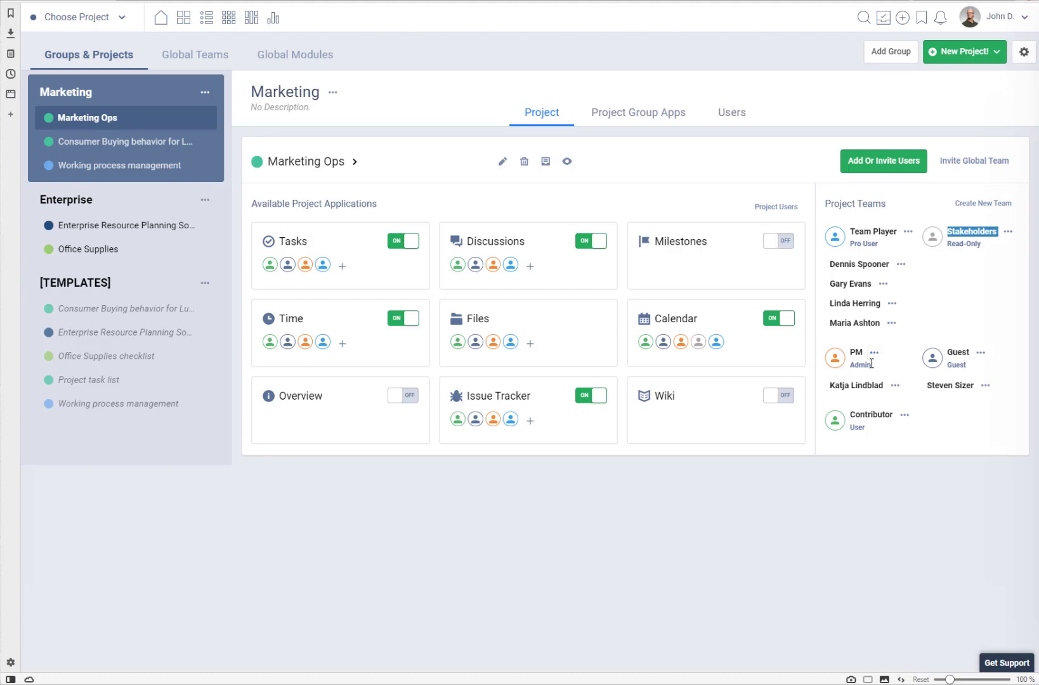
{"action": "left_click_drag", "start_coordinate": [851, 366], "coordinate": [875, 368]}
{"action": "left_click", "coordinate": [1024, 52]}
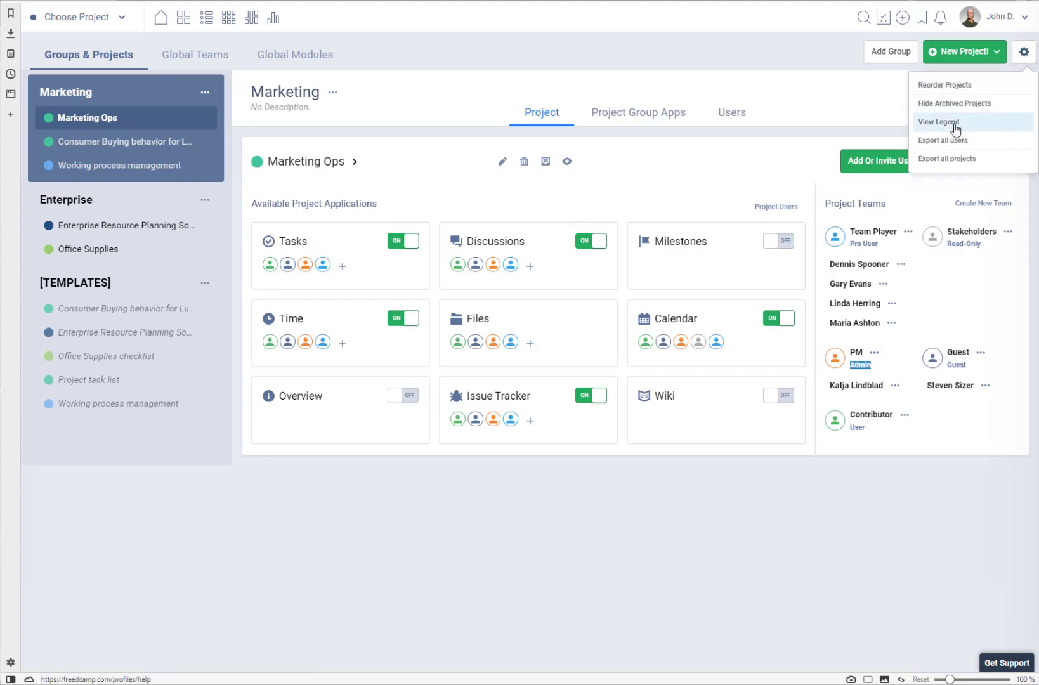
{"action": "left_click", "coordinate": [1015, 453]}
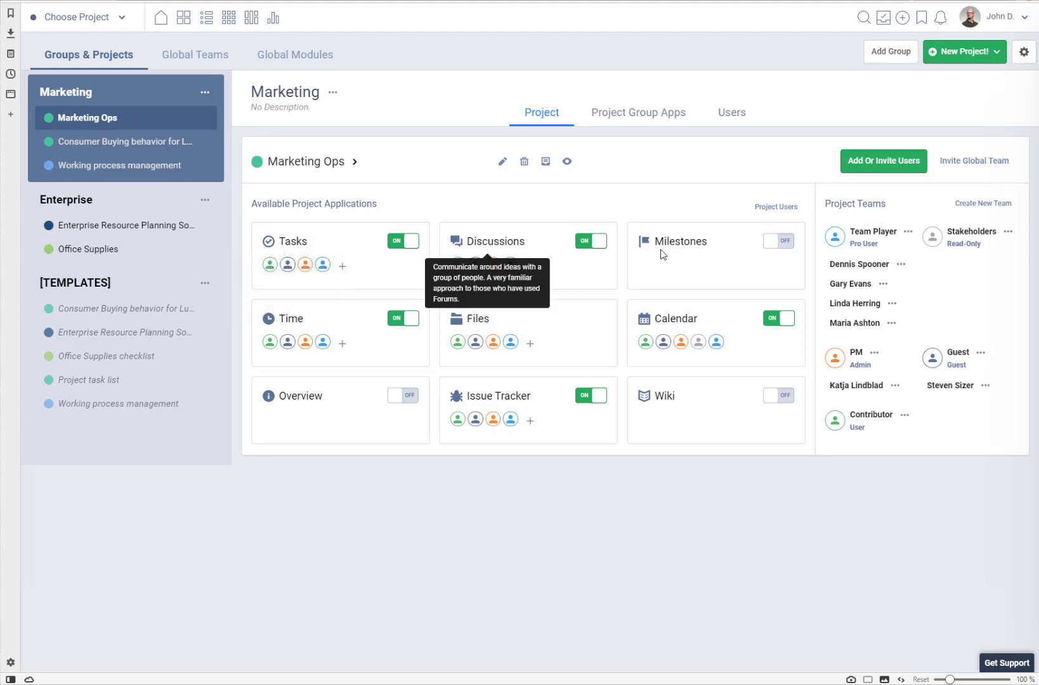
Step: Review the Calendar and Files application cards, and look at each project's application shortcuts in the project switcher
{"action": "mouse_move", "coordinate": [690, 324]}
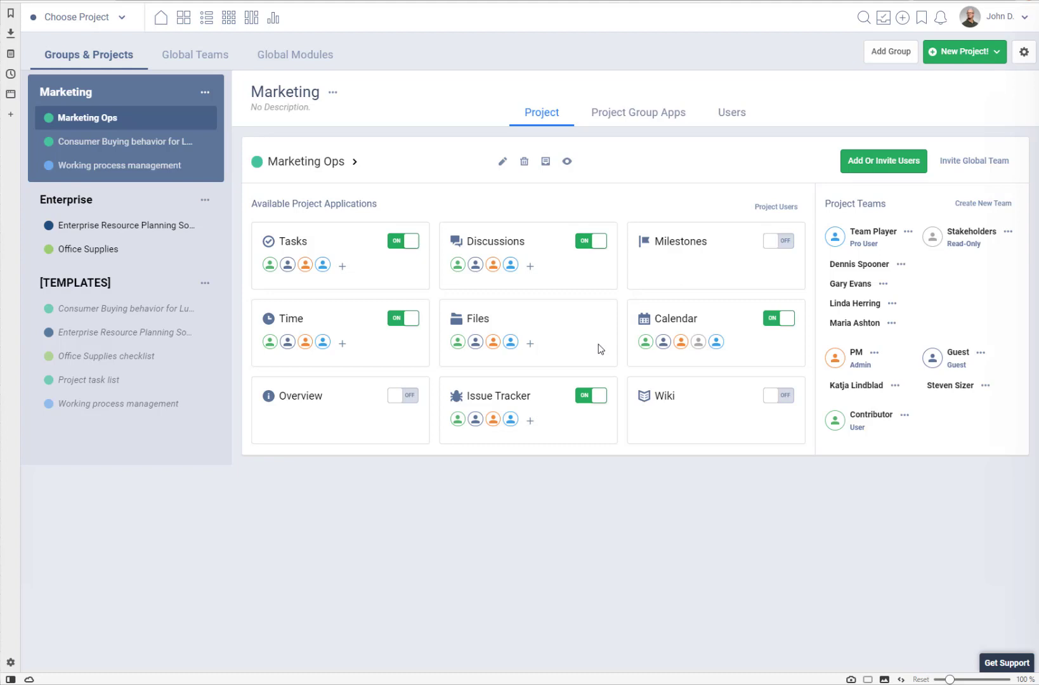
{"action": "mouse_move", "coordinate": [518, 346]}
{"action": "left_click", "coordinate": [122, 17]}
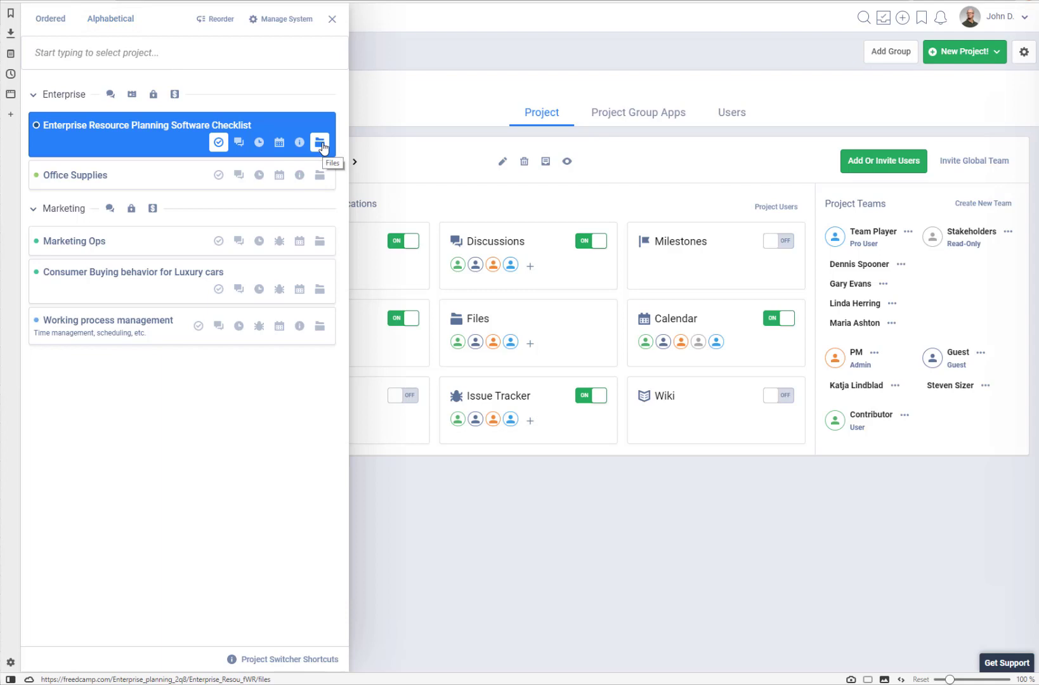
{"action": "left_click", "coordinate": [448, 164]}
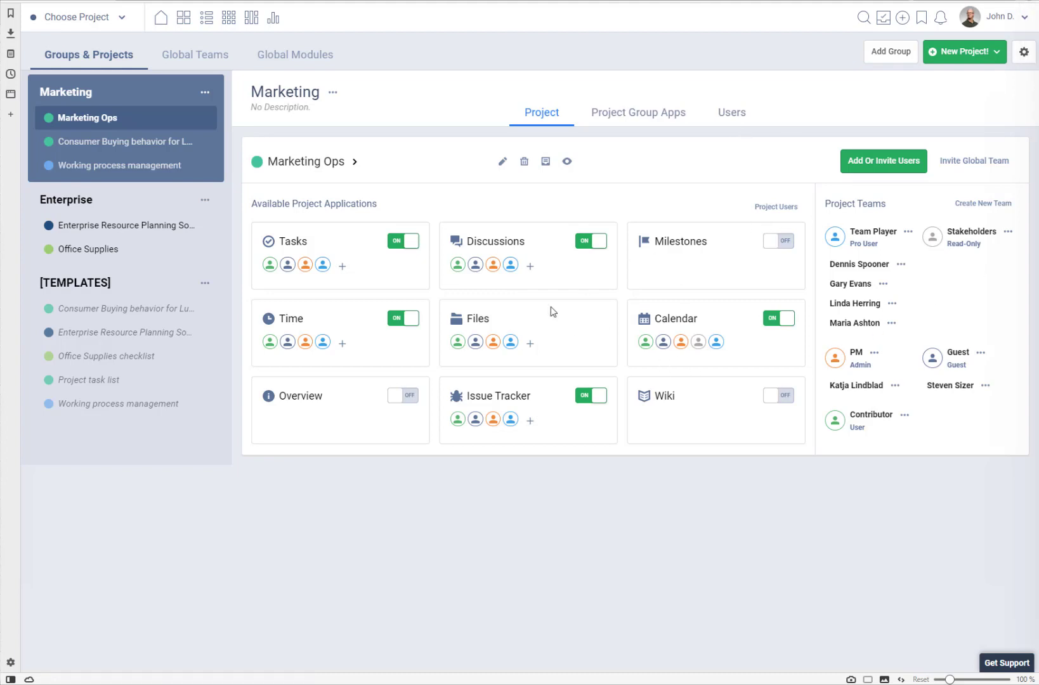
Step: Remove the Team Player team from the Files application and add it back
{"action": "left_click", "coordinate": [517, 336]}
{"action": "mouse_move", "coordinate": [474, 320]}
{"action": "mouse_move", "coordinate": [293, 244]}
{"action": "left_click", "coordinate": [323, 264]}
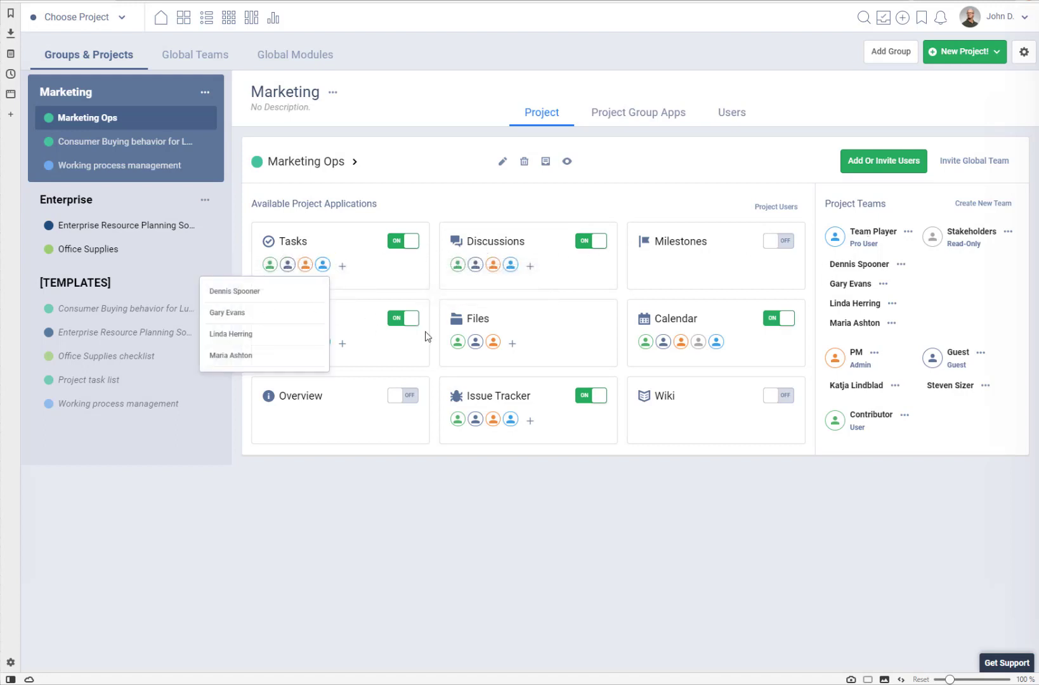
{"action": "left_click", "coordinate": [511, 344]}
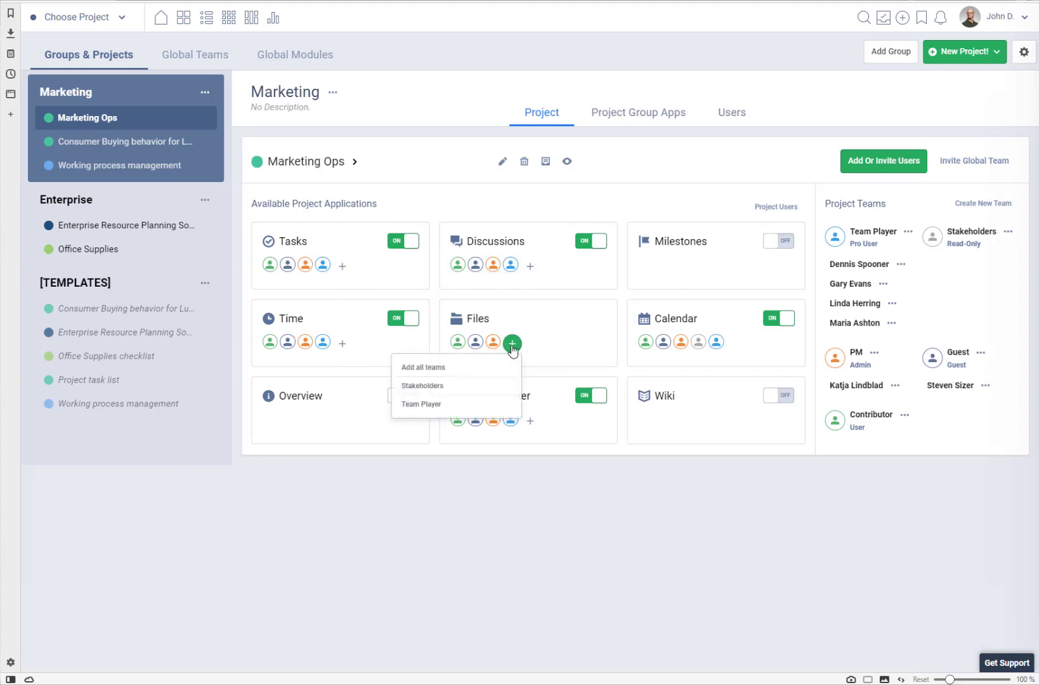
{"action": "left_click", "coordinate": [440, 409]}
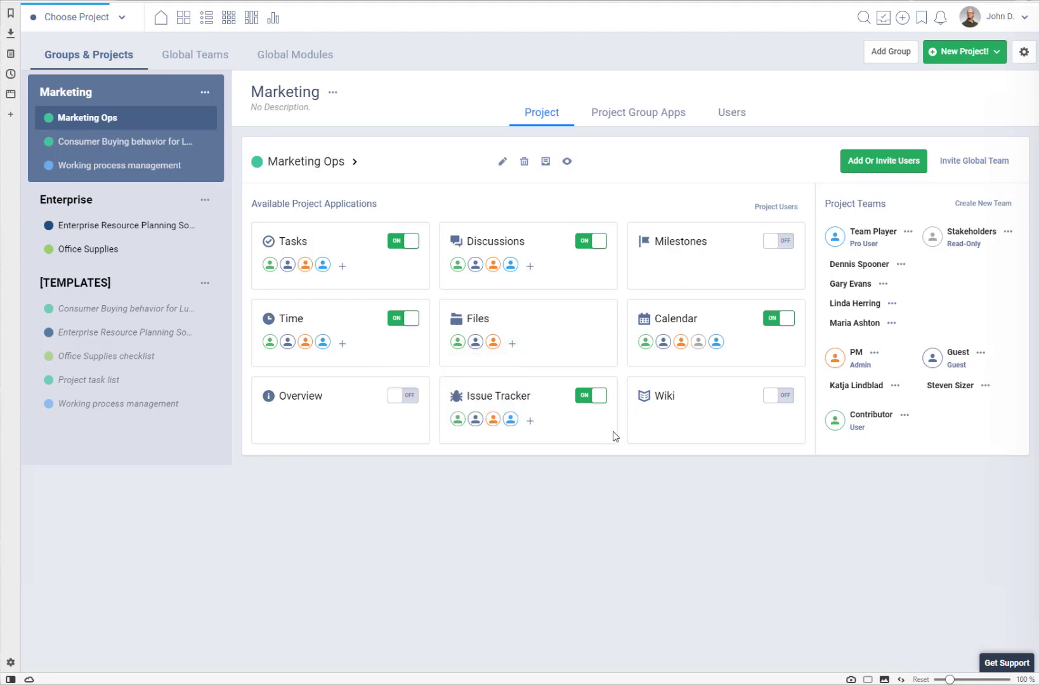
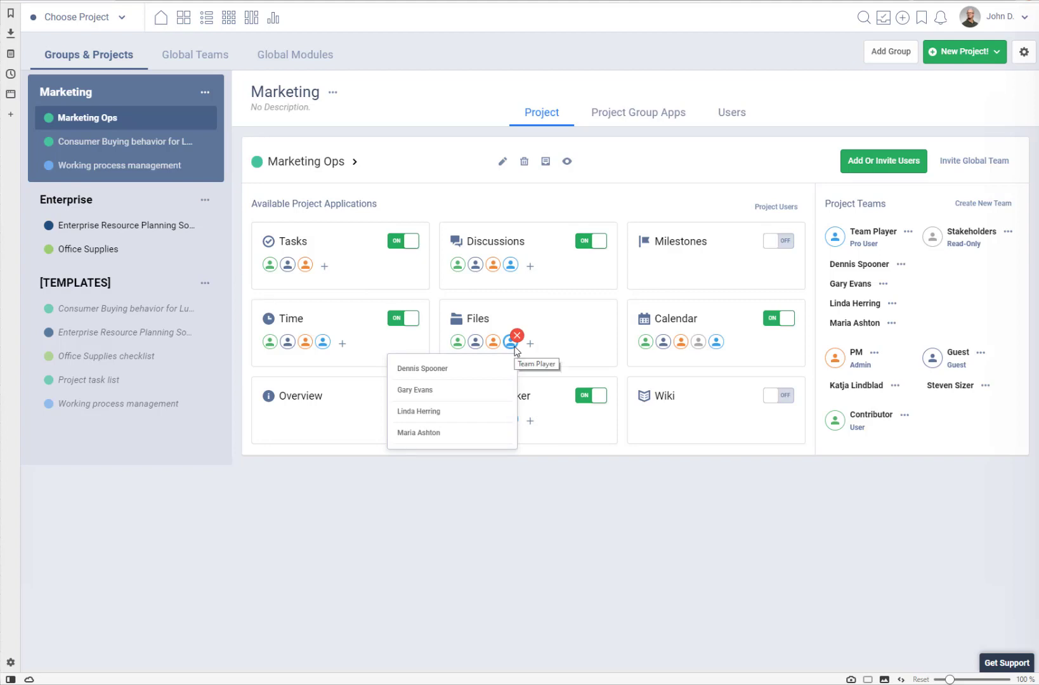
Step: Add the Team Player team to the Tasks application
{"action": "mouse_move", "coordinate": [288, 241]}
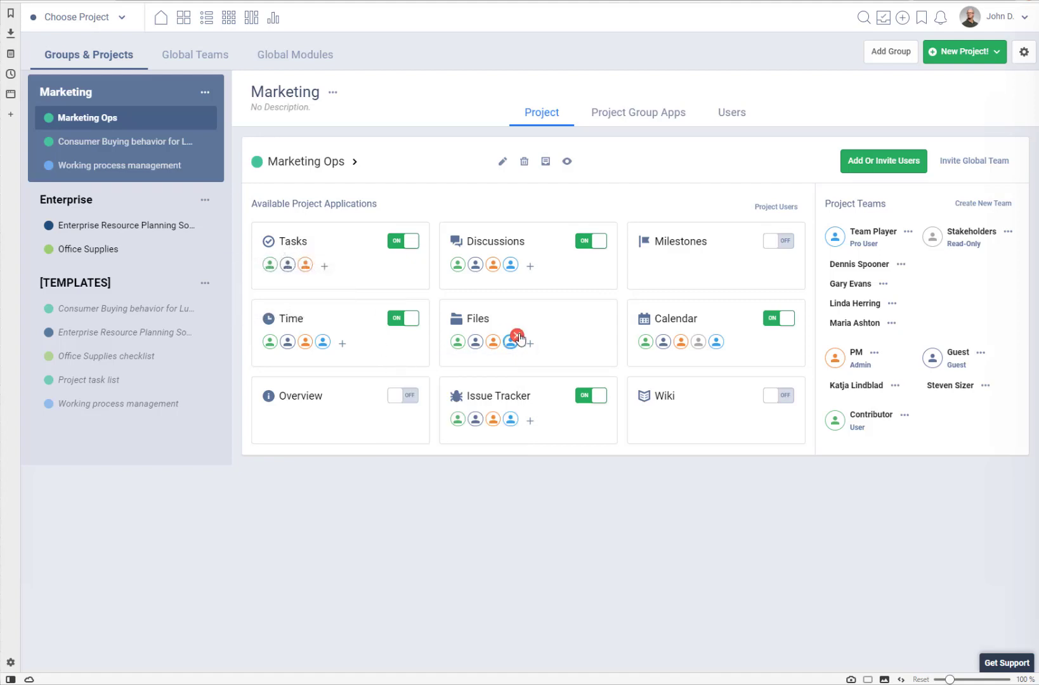
{"action": "mouse_move", "coordinate": [517, 342]}
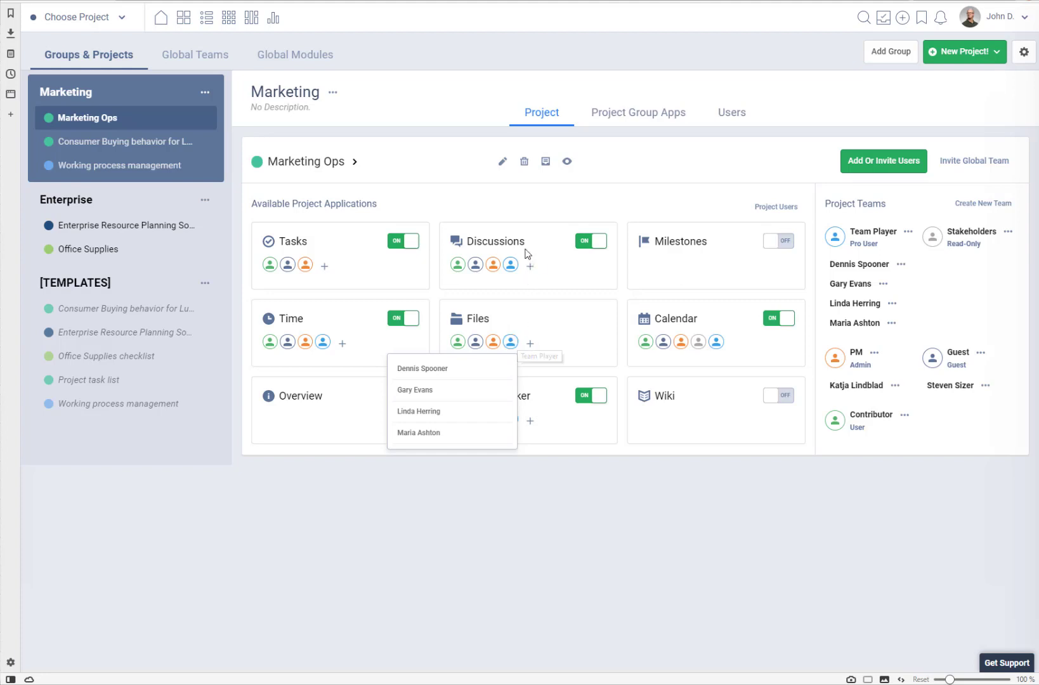
{"action": "mouse_move", "coordinate": [519, 236]}
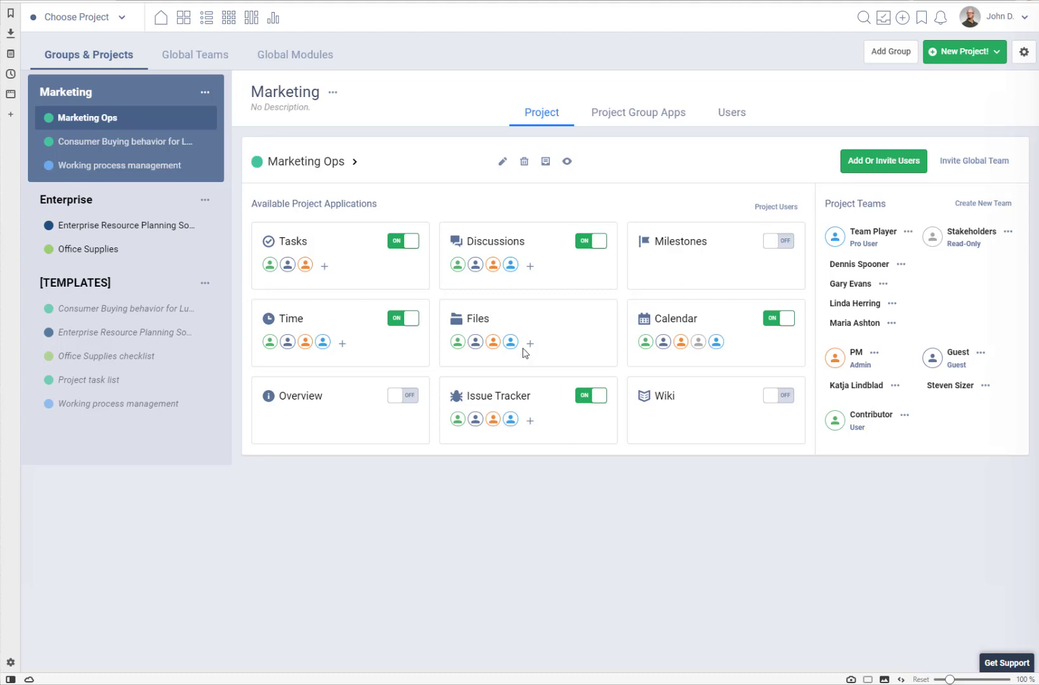
{"action": "mouse_move", "coordinate": [512, 419]}
{"action": "left_click", "coordinate": [325, 266]}
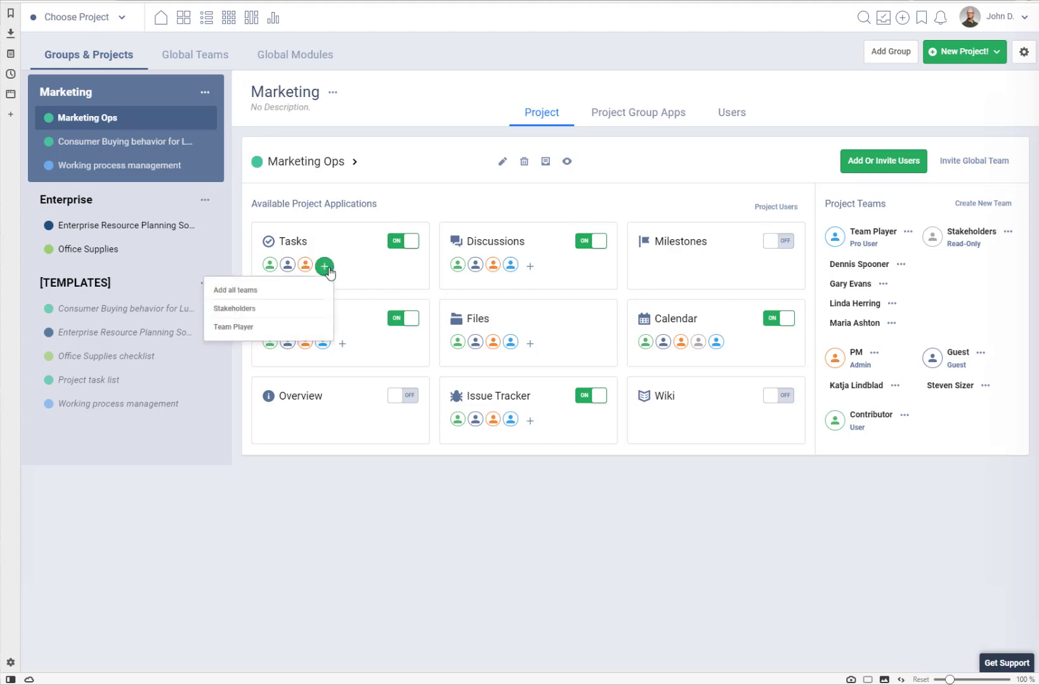
{"action": "left_click", "coordinate": [271, 326]}
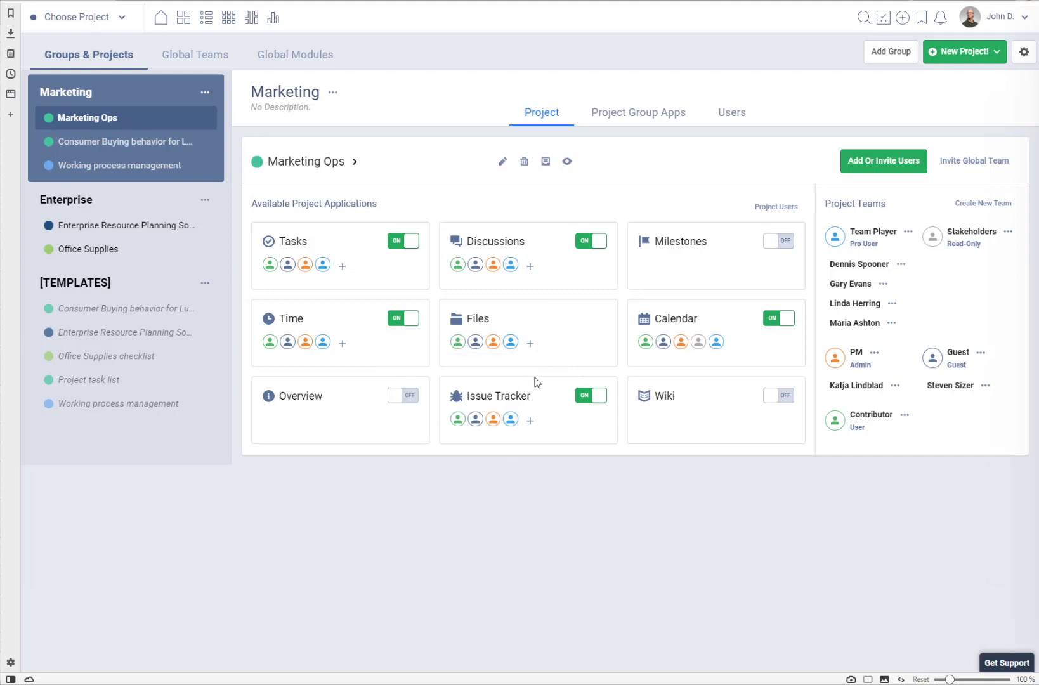
Step: Check the Enterprise Resource Planning Software Checklist's application shortcuts in the project switcher and the Team Player members assigned to Files
{"action": "left_click", "coordinate": [130, 19]}
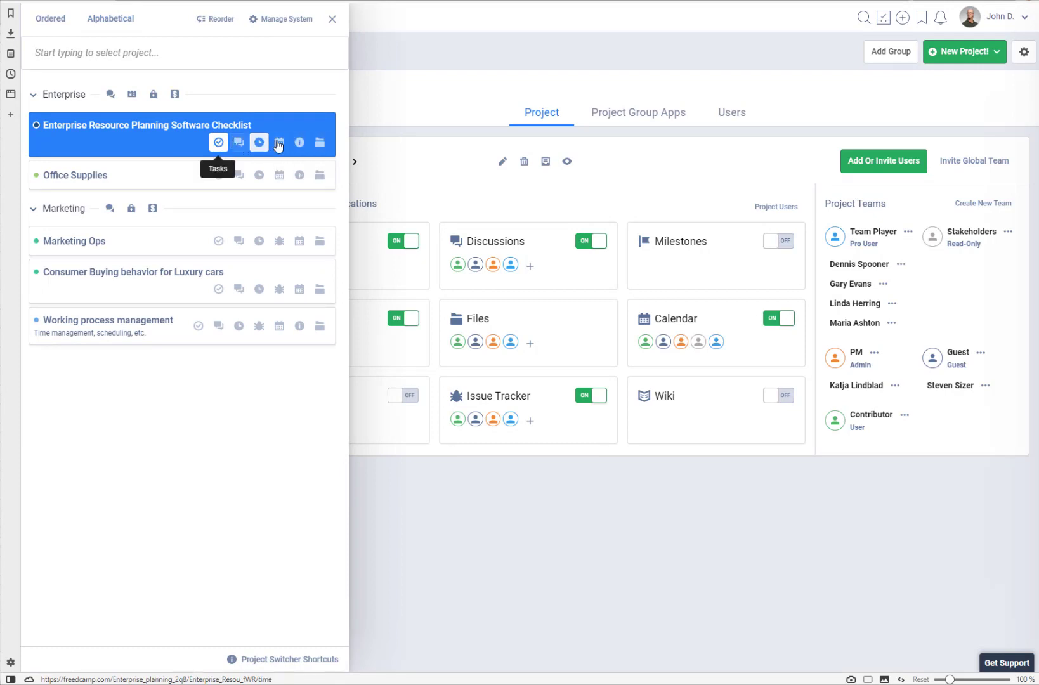
{"action": "left_click", "coordinate": [380, 106]}
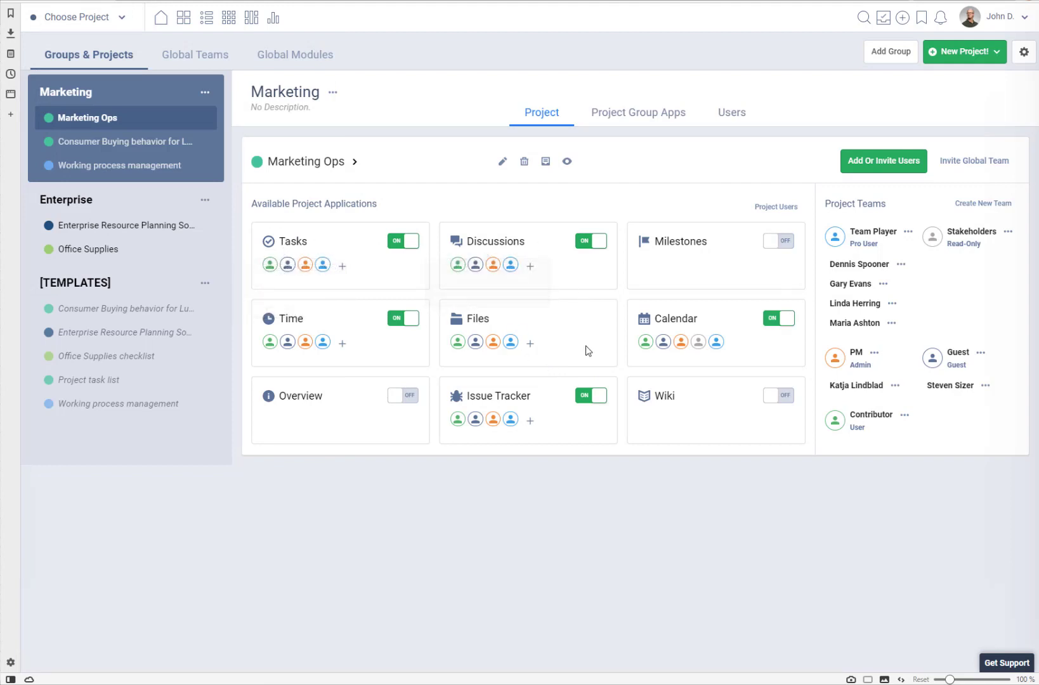
{"action": "left_click", "coordinate": [517, 343]}
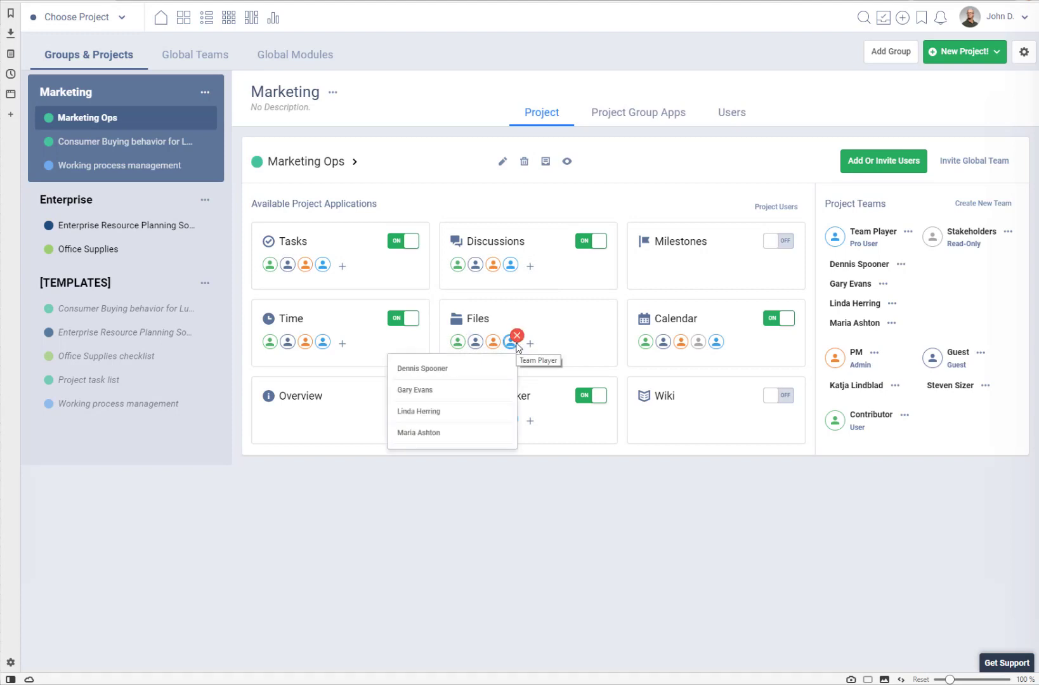
{"action": "left_click", "coordinate": [608, 343]}
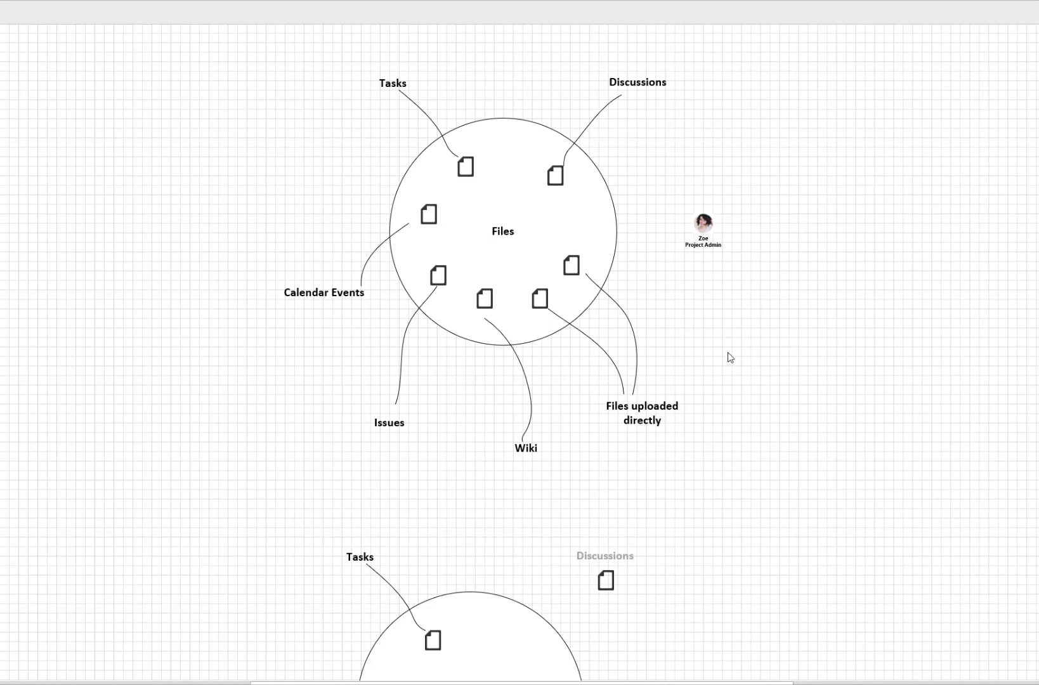
Step: Examine the diagrams showing which application files the project admin, the freelancer and the clients can access through Files
{"action": "scroll", "coordinate": [727, 352], "scroll_direction": "down", "scroll_amount": 5}
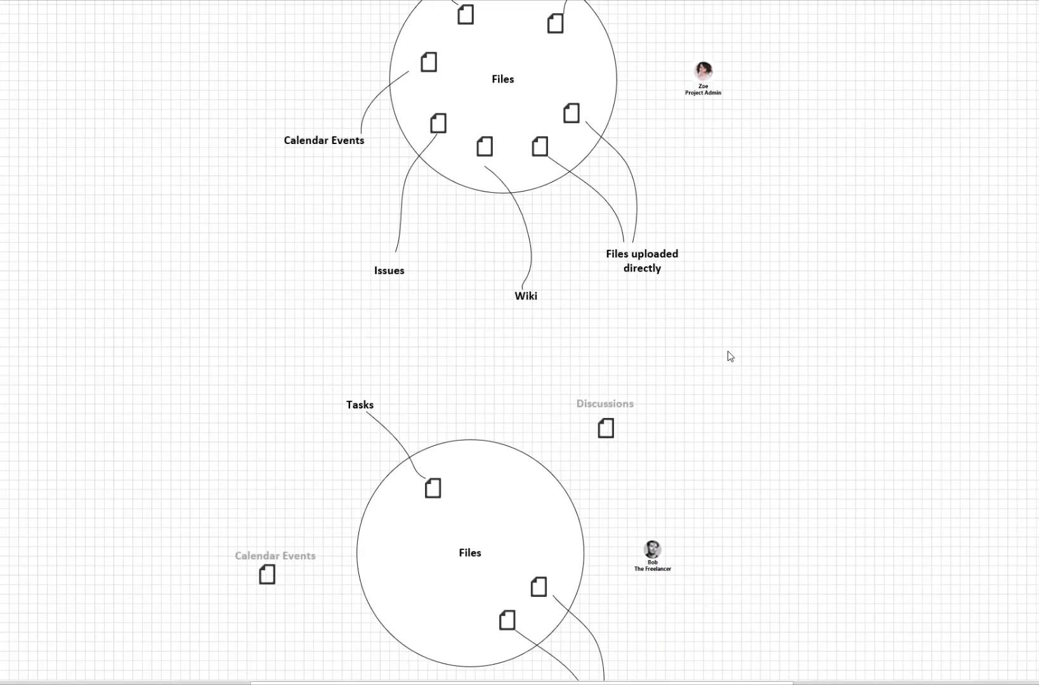
{"action": "scroll", "coordinate": [728, 351], "scroll_direction": "down", "scroll_amount": 2}
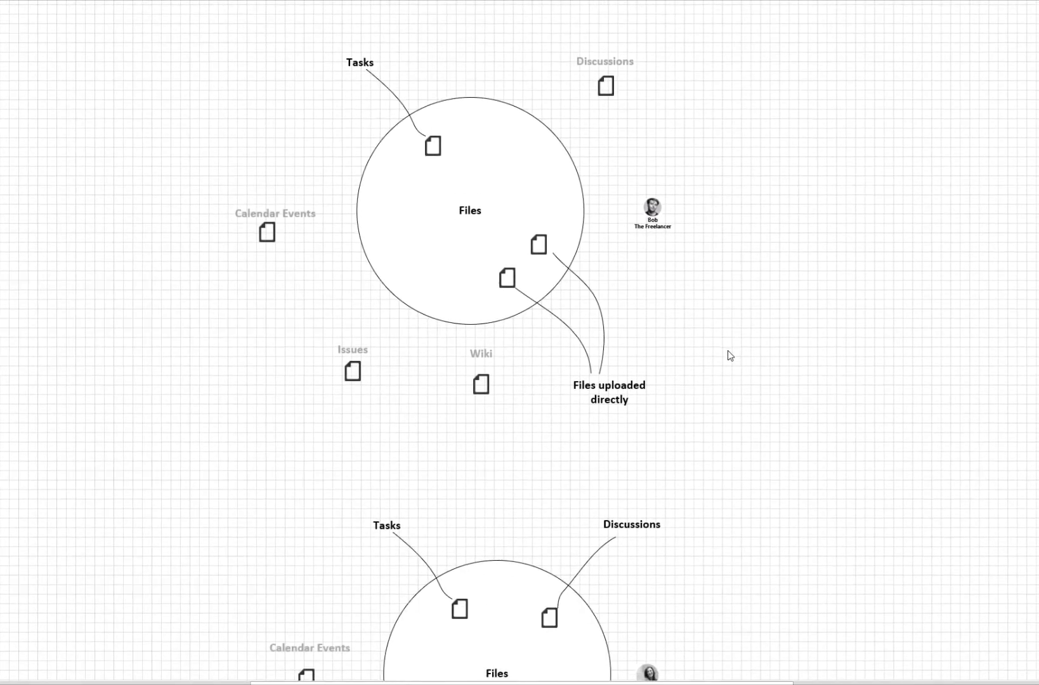
{"action": "scroll", "coordinate": [728, 350], "scroll_direction": "up", "scroll_amount": 1}
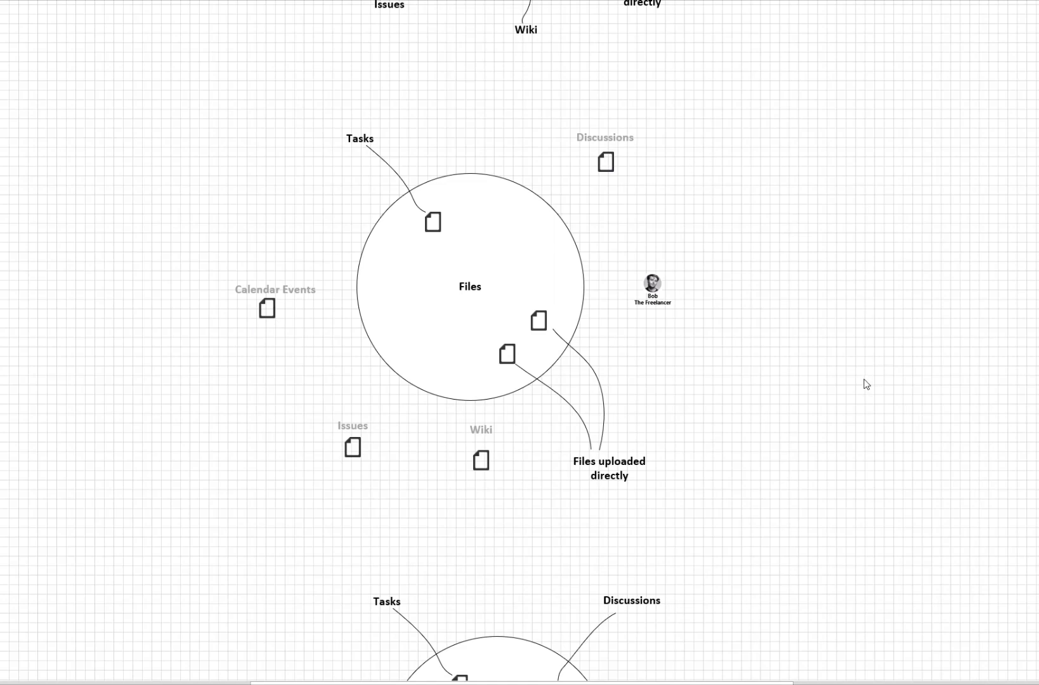
{"action": "scroll", "coordinate": [866, 384], "scroll_direction": "down", "scroll_amount": 2}
{"action": "scroll", "coordinate": [865, 383], "scroll_direction": "down", "scroll_amount": 3}
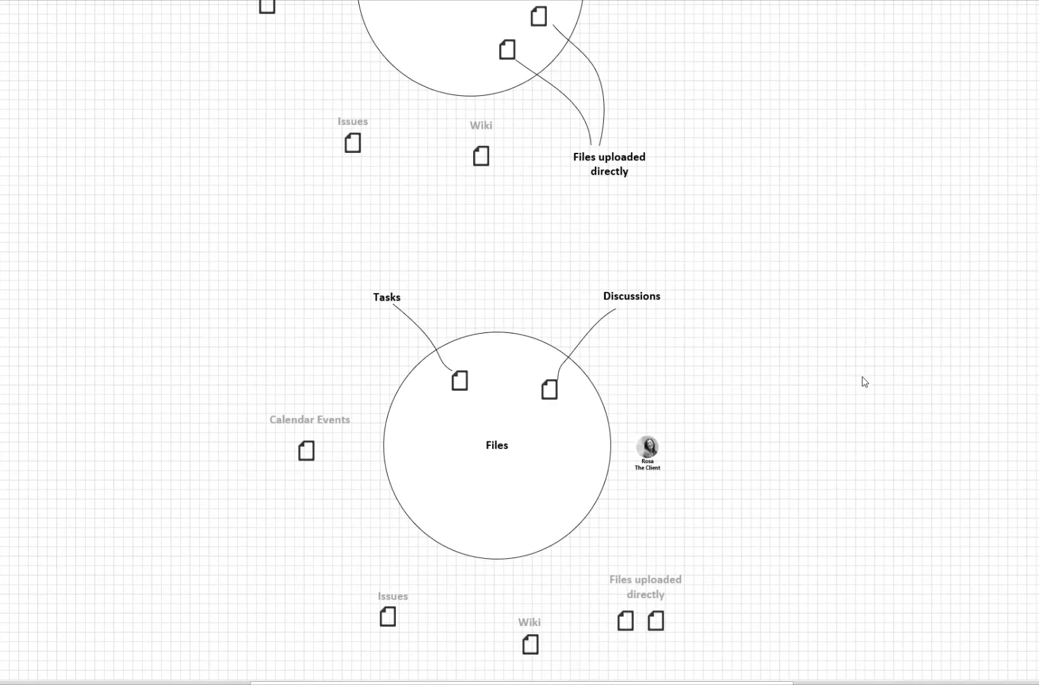
{"action": "scroll", "coordinate": [864, 382], "scroll_direction": "down", "scroll_amount": 2}
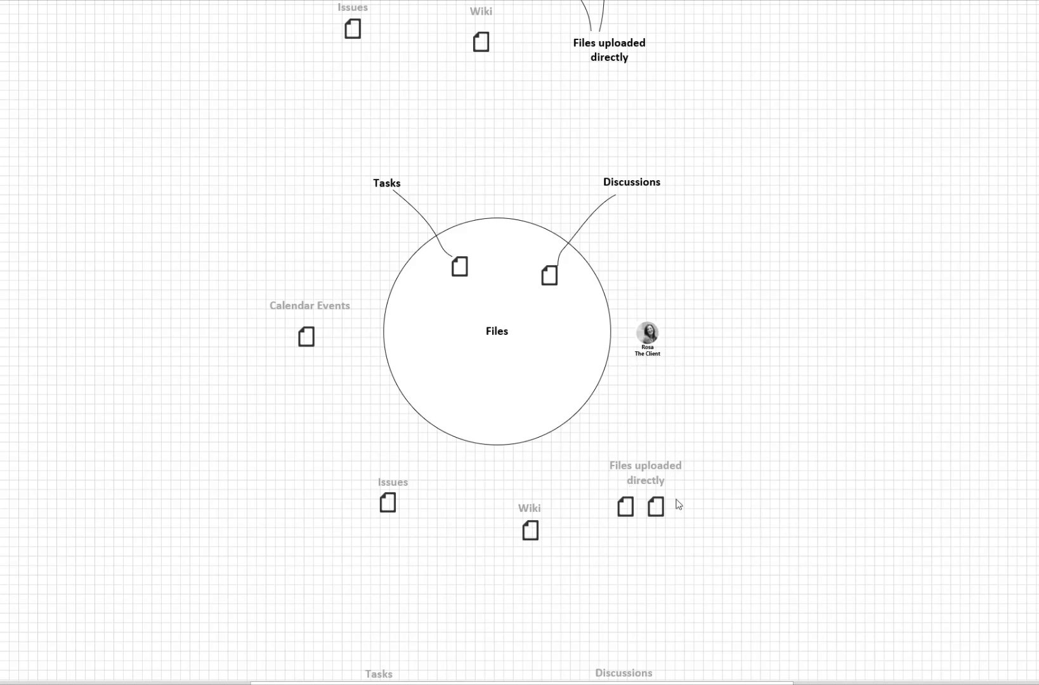
{"action": "scroll", "coordinate": [721, 491], "scroll_direction": "down", "scroll_amount": 6}
{"action": "scroll", "coordinate": [720, 486], "scroll_direction": "down", "scroll_amount": 2}
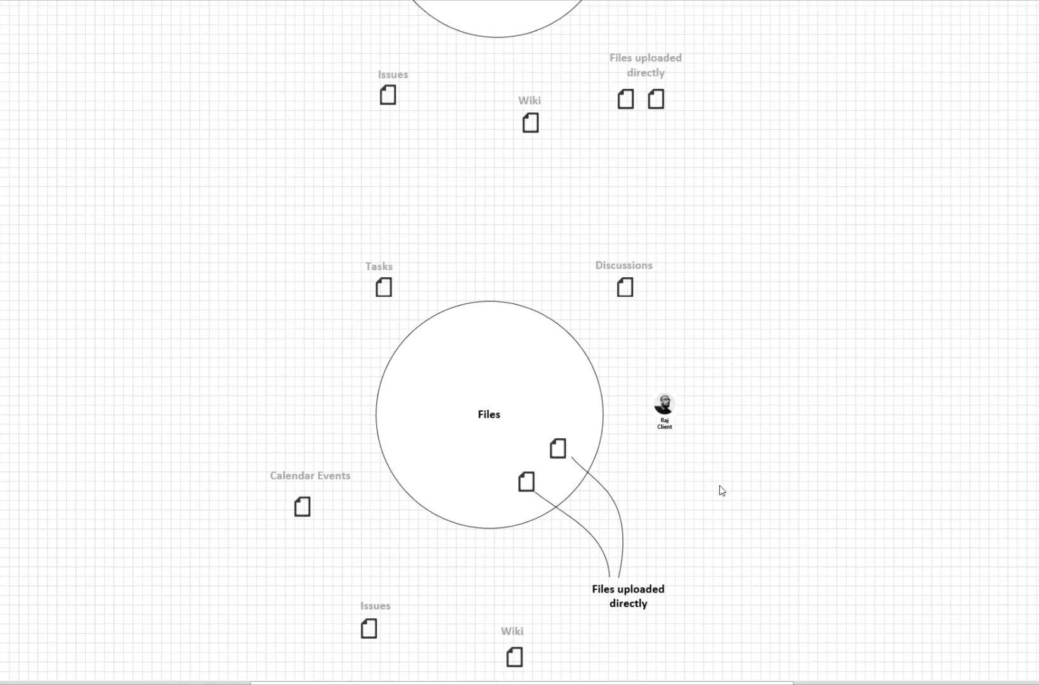
{"action": "scroll", "coordinate": [719, 486], "scroll_direction": "down", "scroll_amount": 1}
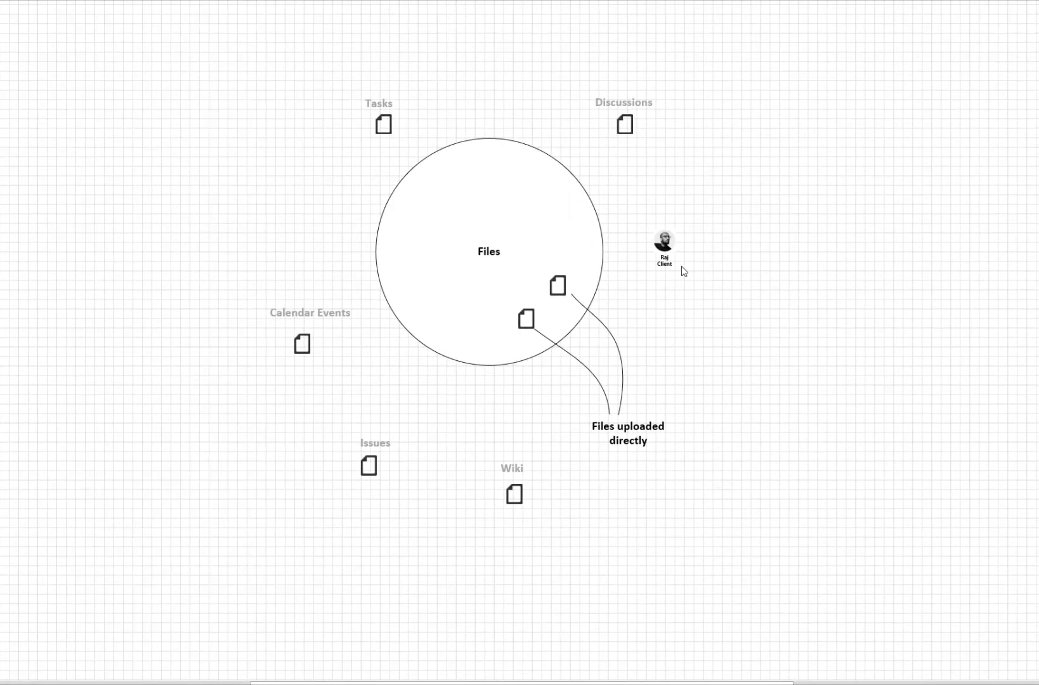